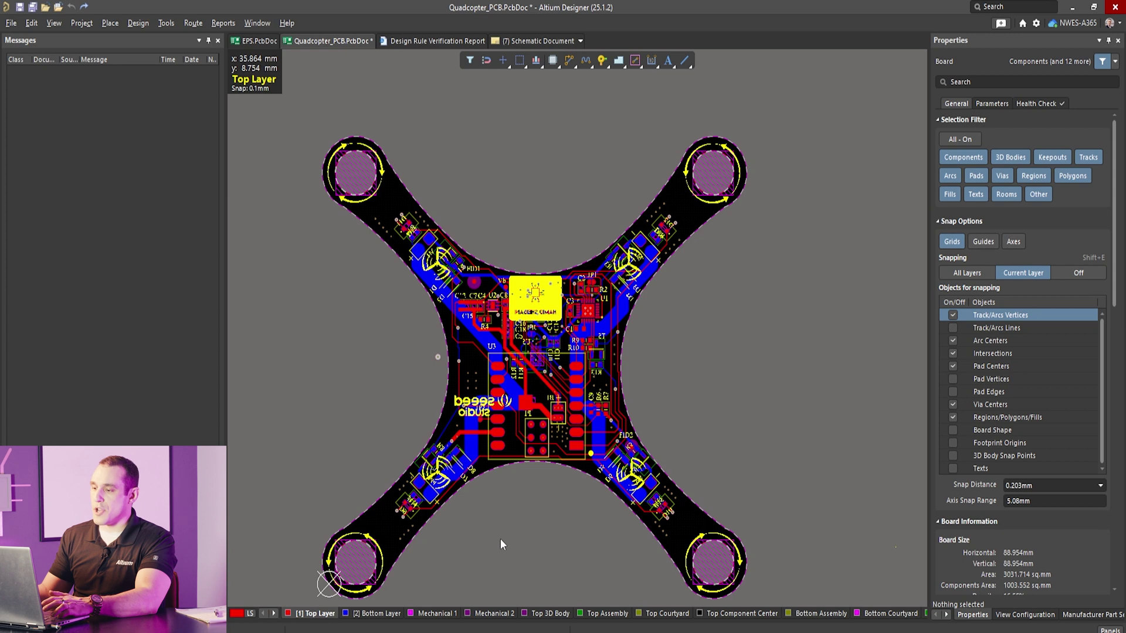
Step: Examine the vias near the board edge and around U3, B1 and P1 on the quadcopter board
{"action": "scroll", "coordinate": [500, 540], "scroll_direction": "up", "scroll_amount": 4, "text": "ctrl"}
{"action": "right_click_drag", "start_coordinate": [414, 263], "coordinate": [466, 389]}
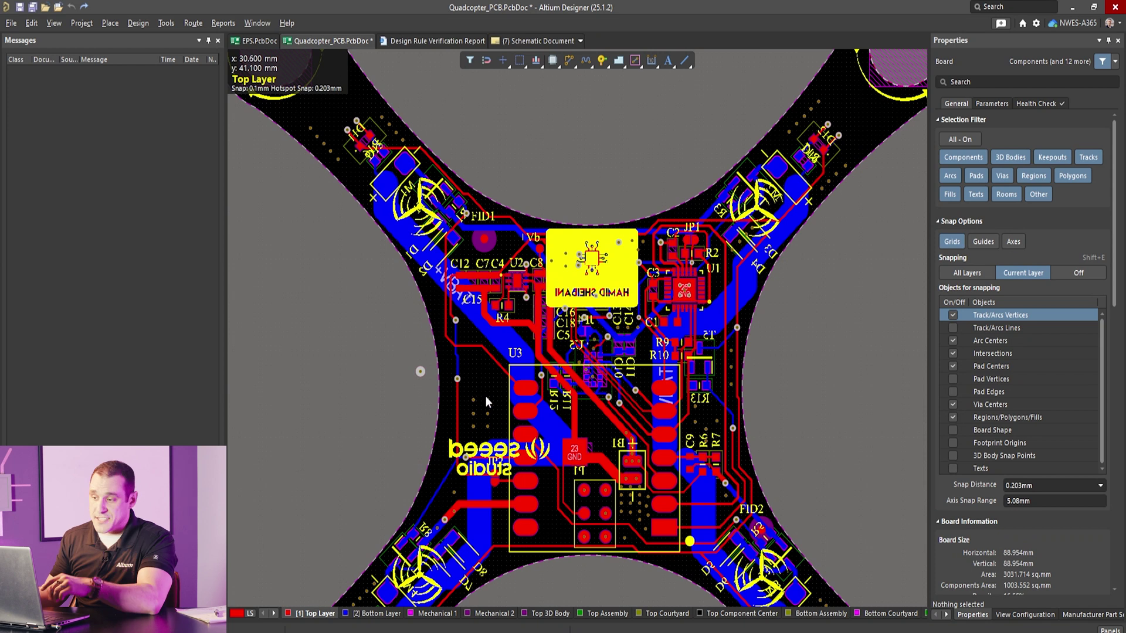
{"action": "scroll", "coordinate": [469, 446], "scroll_direction": "up", "scroll_amount": 5, "text": "ctrl"}
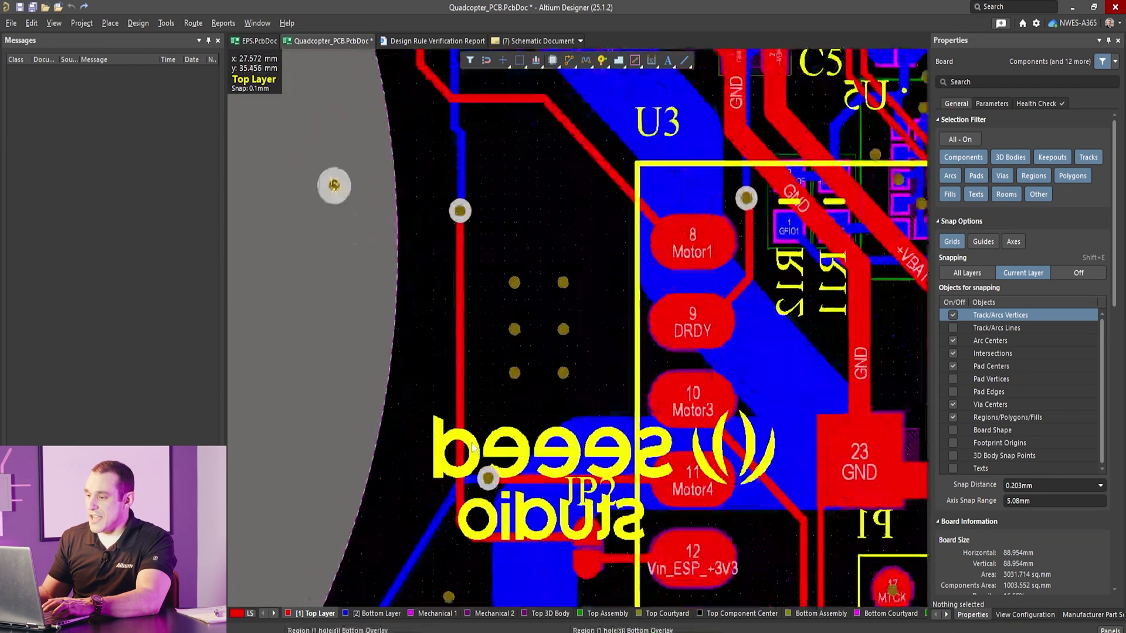
{"action": "scroll", "coordinate": [473, 448], "scroll_direction": "up", "scroll_amount": 2, "text": "ctrl"}
{"action": "right_click_drag", "start_coordinate": [656, 175], "coordinate": [558, 271]}
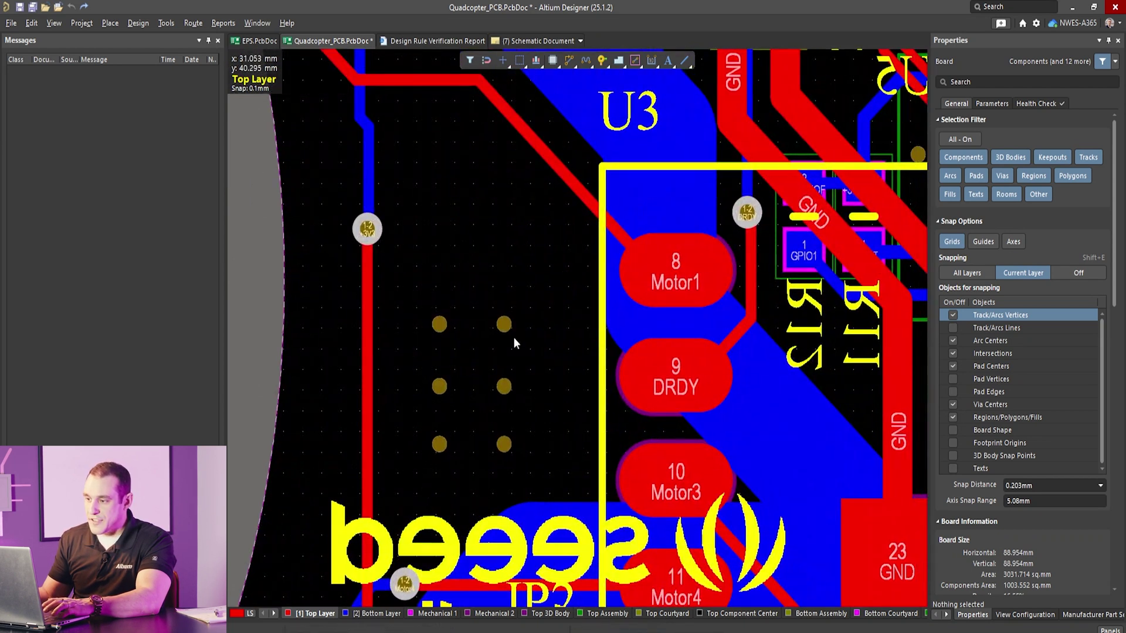
{"action": "scroll", "coordinate": [514, 342], "scroll_direction": "up", "scroll_amount": 2, "text": "ctrl"}
{"action": "scroll", "coordinate": [510, 339], "scroll_direction": "down", "scroll_amount": 4, "text": "ctrl"}
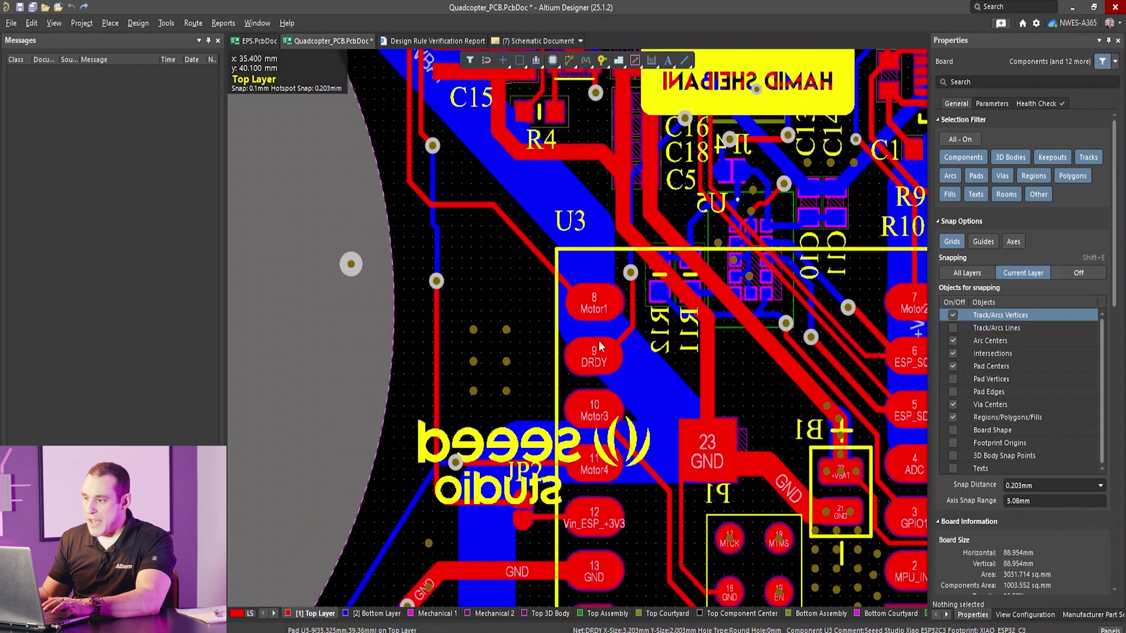
{"action": "right_click_drag", "start_coordinate": [600, 346], "coordinate": [327, 319]}
{"action": "scroll", "coordinate": [419, 326], "scroll_direction": "up", "scroll_amount": 1, "text": "ctrl"}
{"action": "scroll", "coordinate": [418, 325], "scroll_direction": "down", "scroll_amount": 2, "text": "ctrl"}
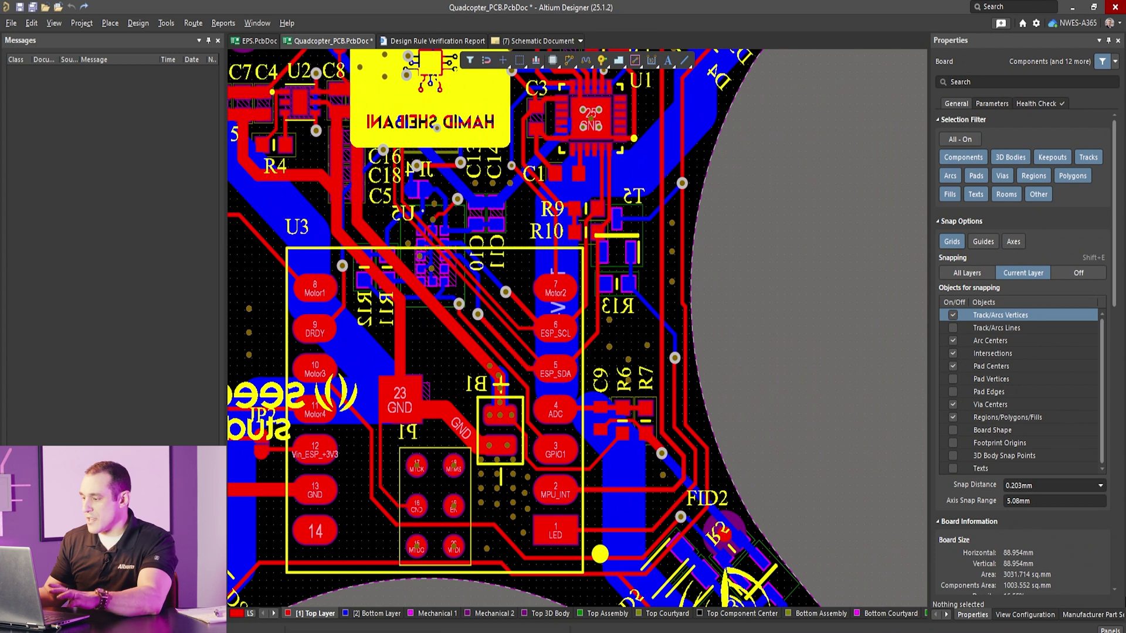
Step: Bring up the PCB pad via templates and browse the board's local pad and via library
{"action": "left_click", "coordinate": [1110, 630]}
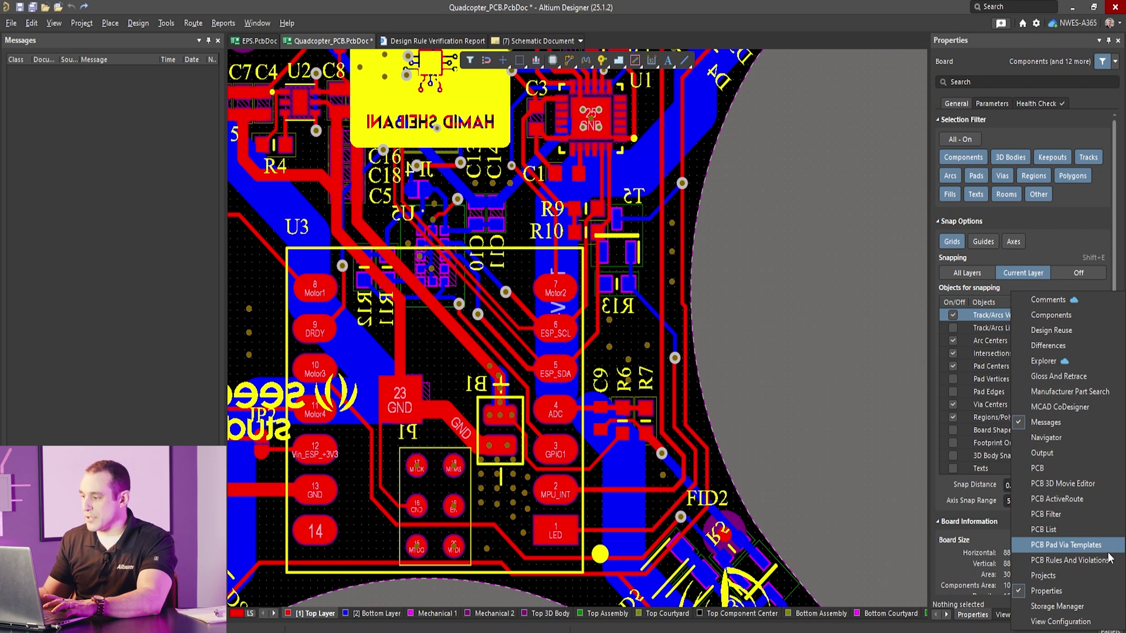
{"action": "left_click", "coordinate": [1102, 545]}
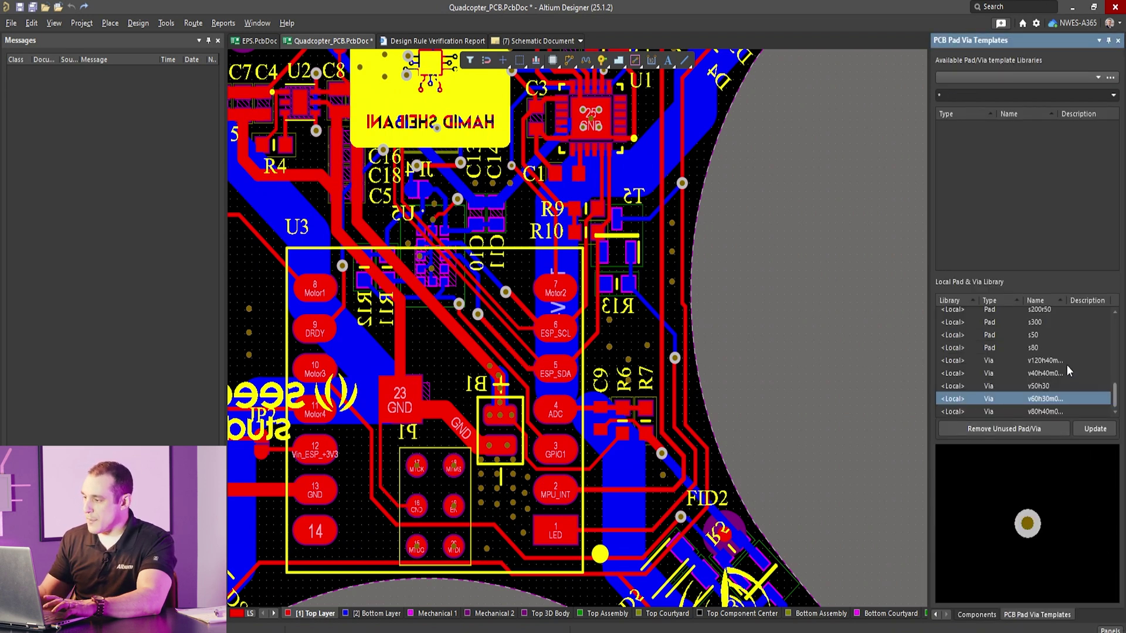
{"action": "scroll", "coordinate": [1067, 366], "scroll_direction": "up", "scroll_amount": 10}
{"action": "scroll", "coordinate": [1067, 367], "scroll_direction": "down", "scroll_amount": 6}
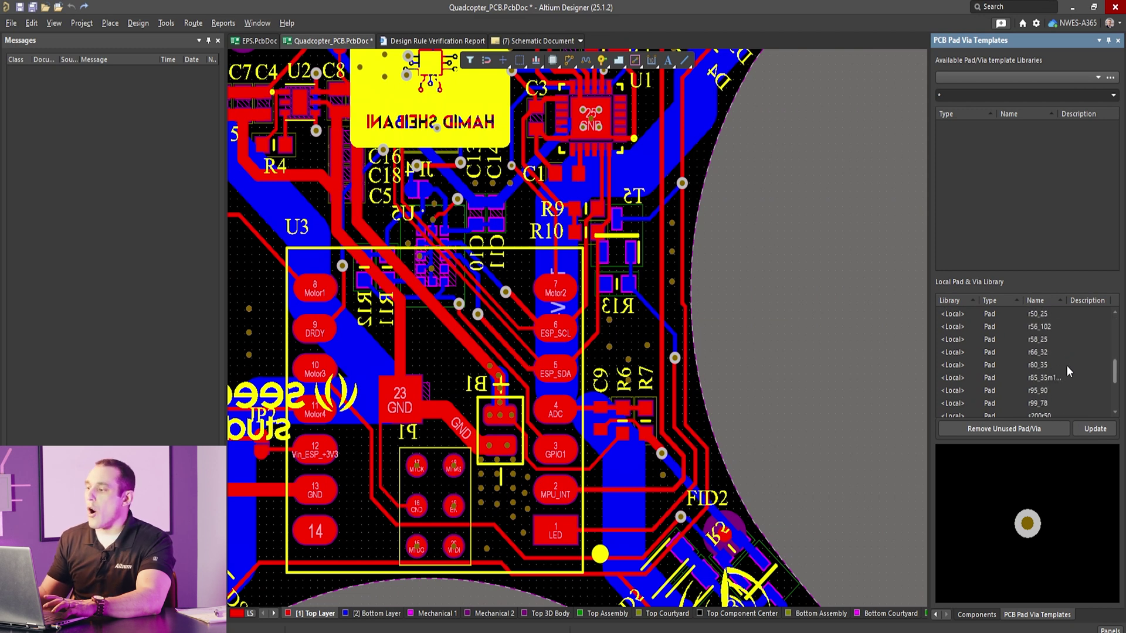
{"action": "scroll", "coordinate": [1067, 364], "scroll_direction": "down", "scroll_amount": 3}
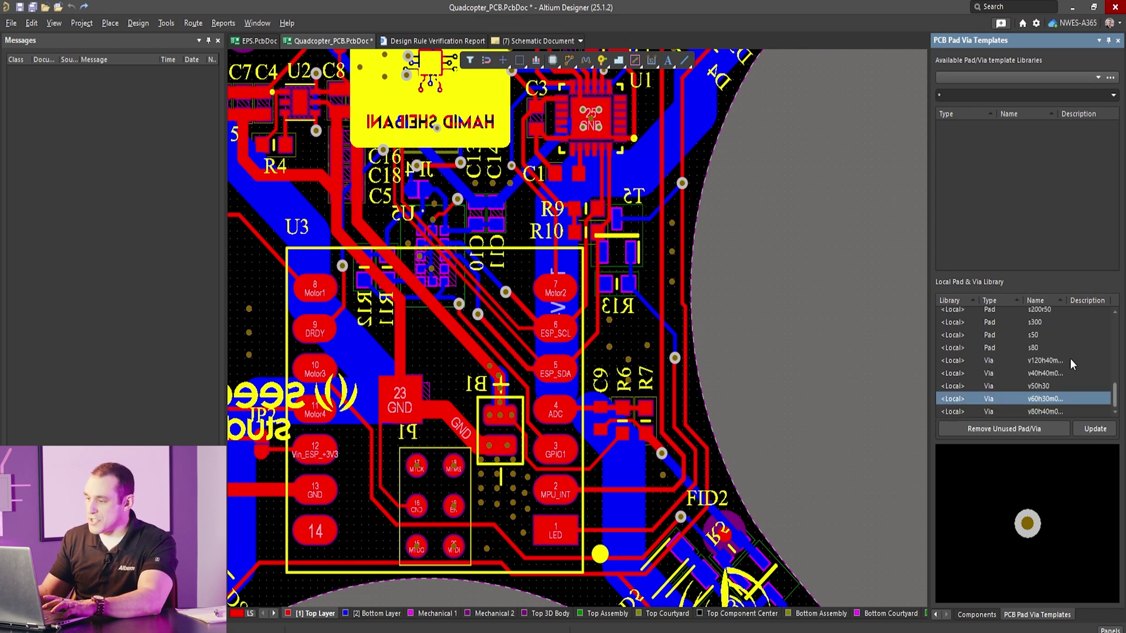
Step: Try to place a via on the board inside U3's outline from the local v40h40m0 template
{"action": "left_click", "coordinate": [1042, 377]}
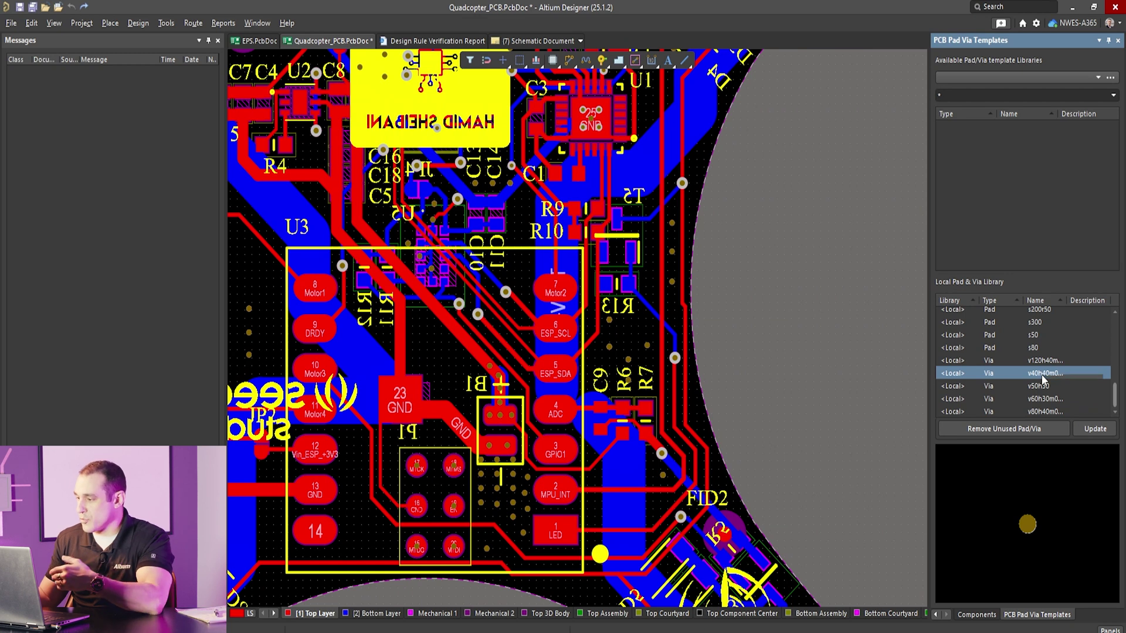
{"action": "left_click_drag", "start_coordinate": [1043, 380], "coordinate": [412, 337]}
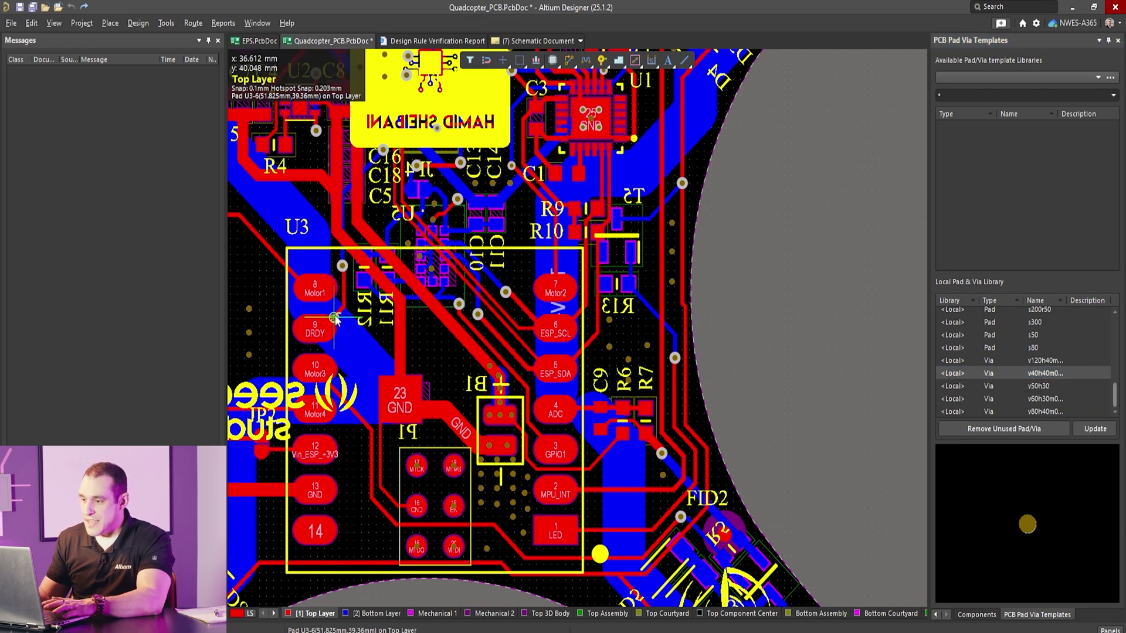
{"action": "left_click", "coordinate": [437, 356]}
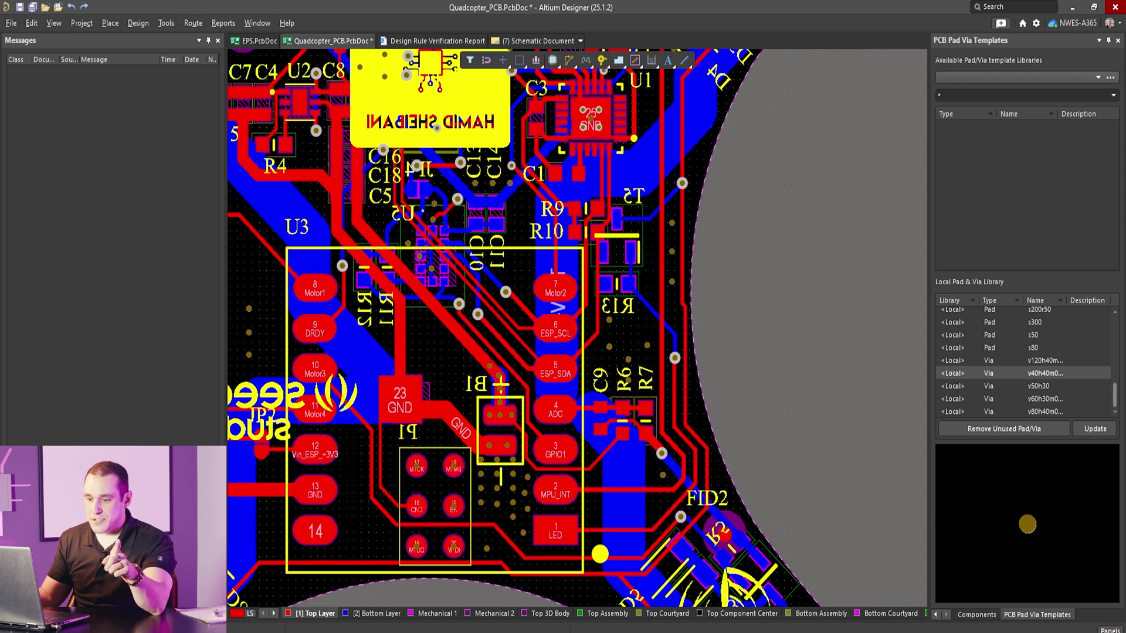
Step: List the board's pad and via templates by setting the PCB object browser to Pad & Via Templates
{"action": "left_click", "coordinate": [70, 622]}
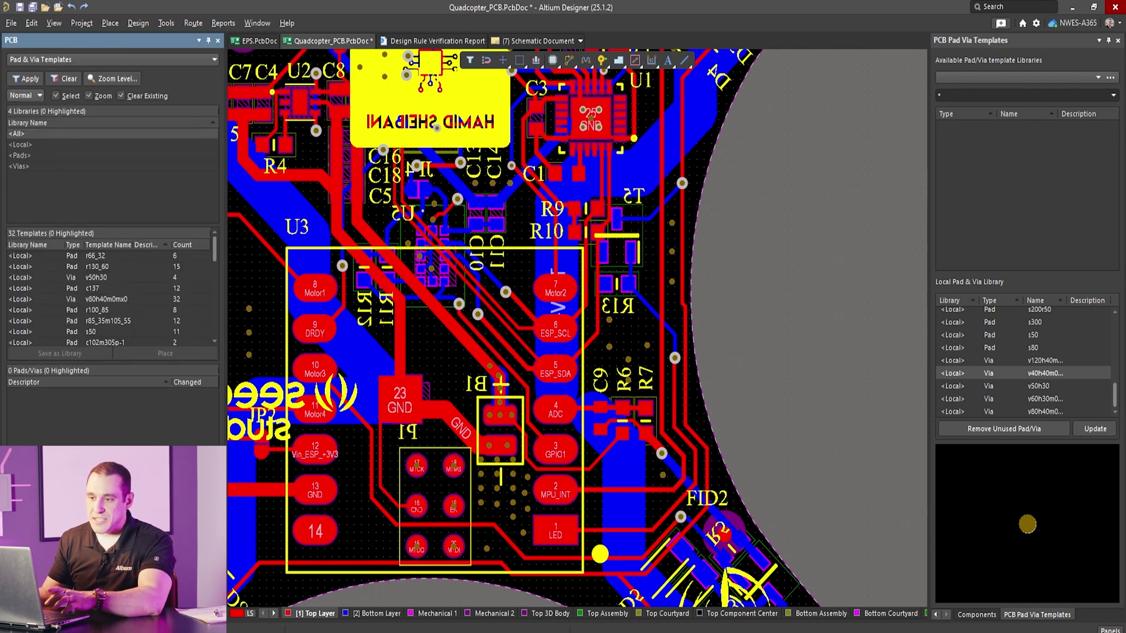
{"action": "left_click", "coordinate": [198, 59]}
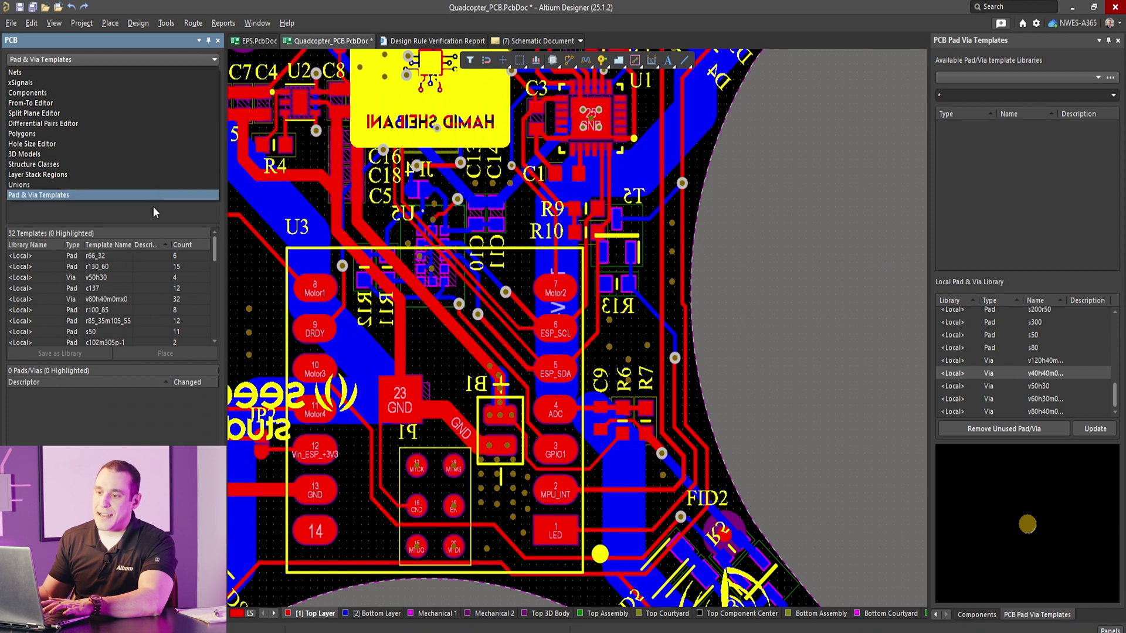
{"action": "left_click", "coordinate": [111, 194]}
Step: Select the r66_32 and r85_35m105_55 pad templates together with the v50h30 and v80h40m0mx0 via templates
{"action": "left_click", "coordinate": [139, 256]}
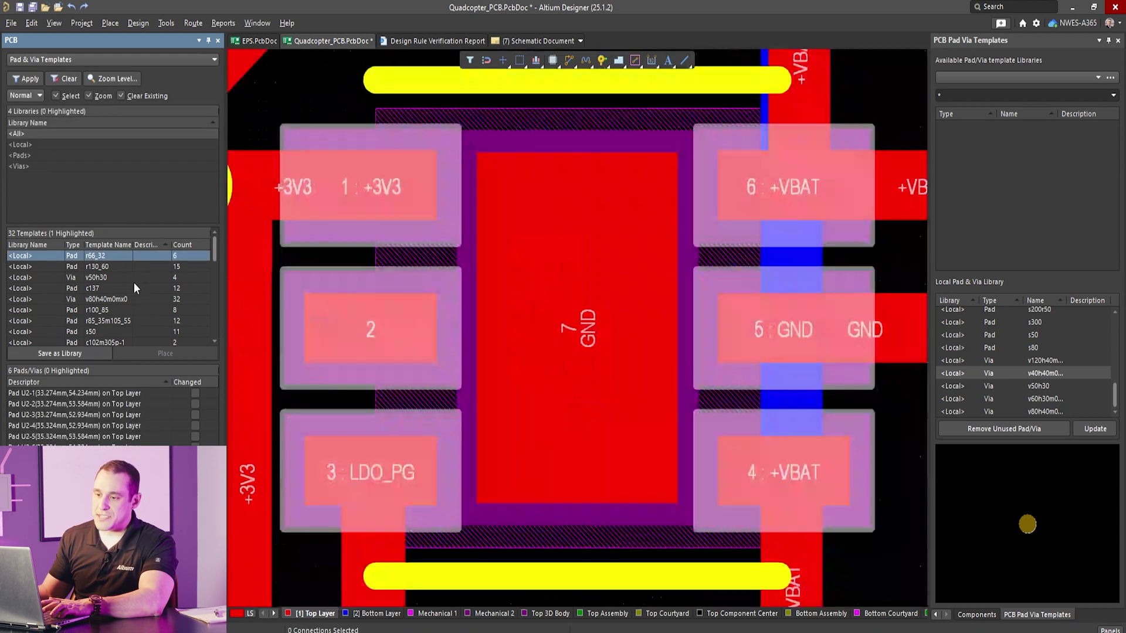
{"action": "left_click", "coordinate": [133, 280], "text": "ctrl"}
{"action": "left_click", "coordinate": [86, 321], "text": "ctrl"}
{"action": "right_click", "coordinate": [86, 321]}
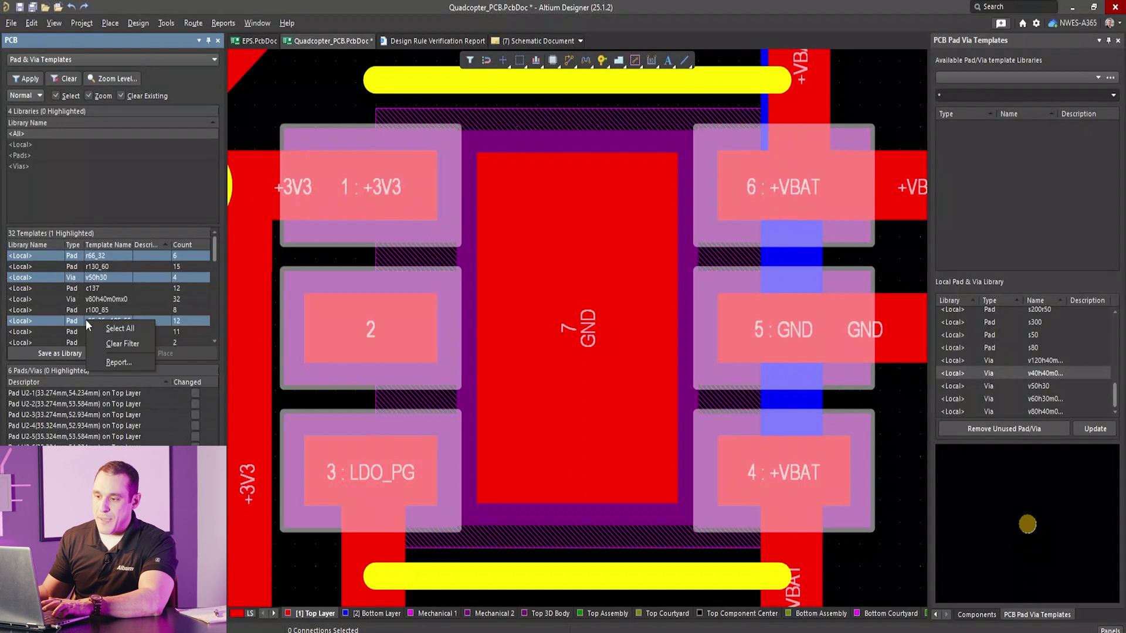
{"action": "left_click", "coordinate": [90, 299], "text": "ctrl"}
Step: Save the pad templates from s50 through r56_102, plus r102_82 and r58_25, as a new pad via library
{"action": "left_click", "coordinate": [78, 330], "text": "ctrl"}
{"action": "right_click", "coordinate": [78, 329]}
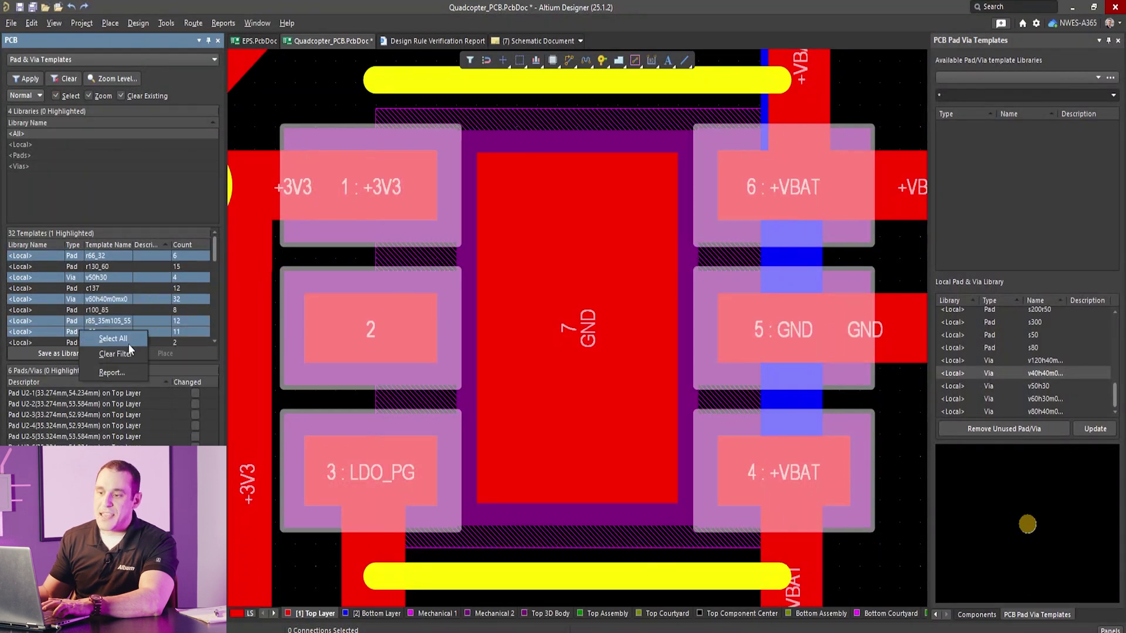
{"action": "left_click_drag", "start_coordinate": [218, 259], "coordinate": [214, 279]}
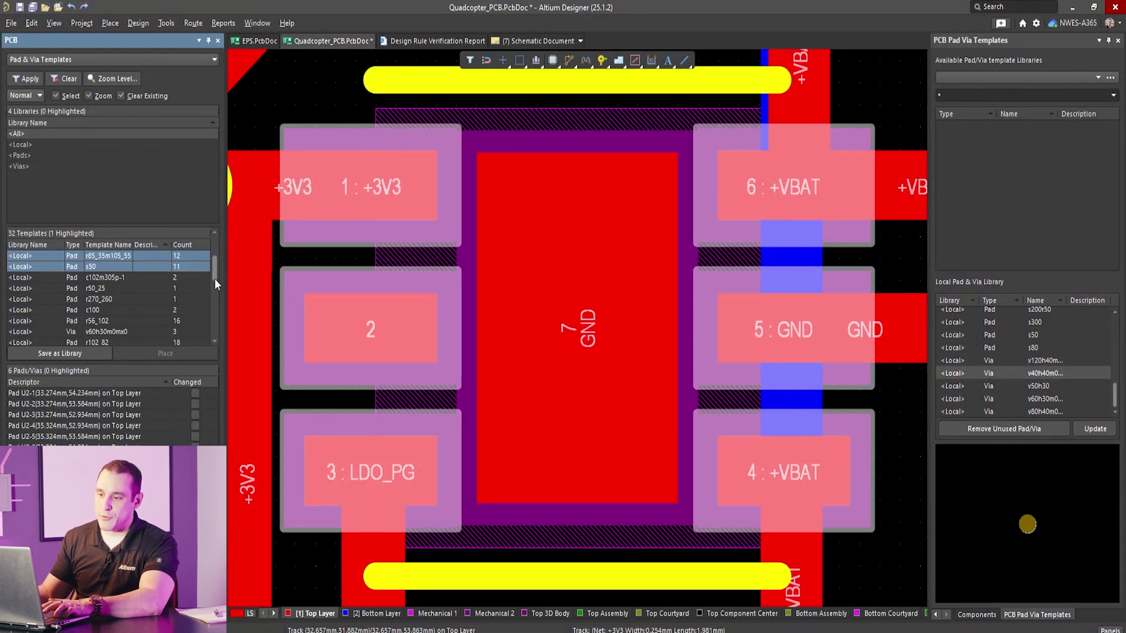
{"action": "left_click", "coordinate": [83, 310], "text": "shift"}
{"action": "left_click", "coordinate": [103, 332], "text": "ctrl"}
{"action": "right_click", "coordinate": [103, 331]}
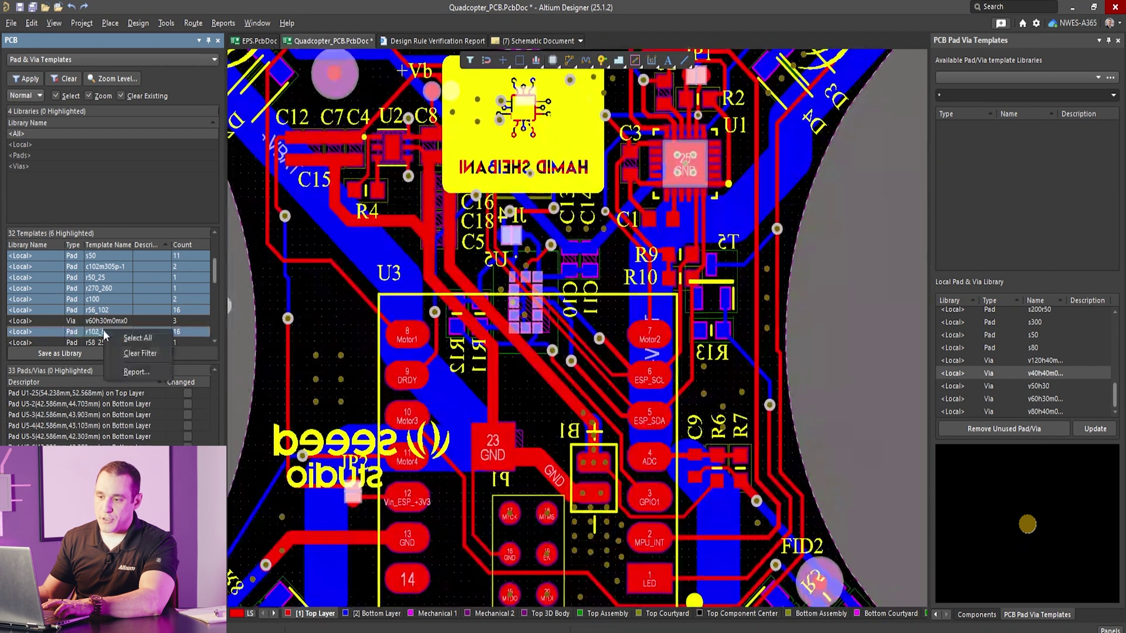
{"action": "left_click", "coordinate": [78, 339], "text": "ctrl"}
{"action": "right_click", "coordinate": [77, 343]}
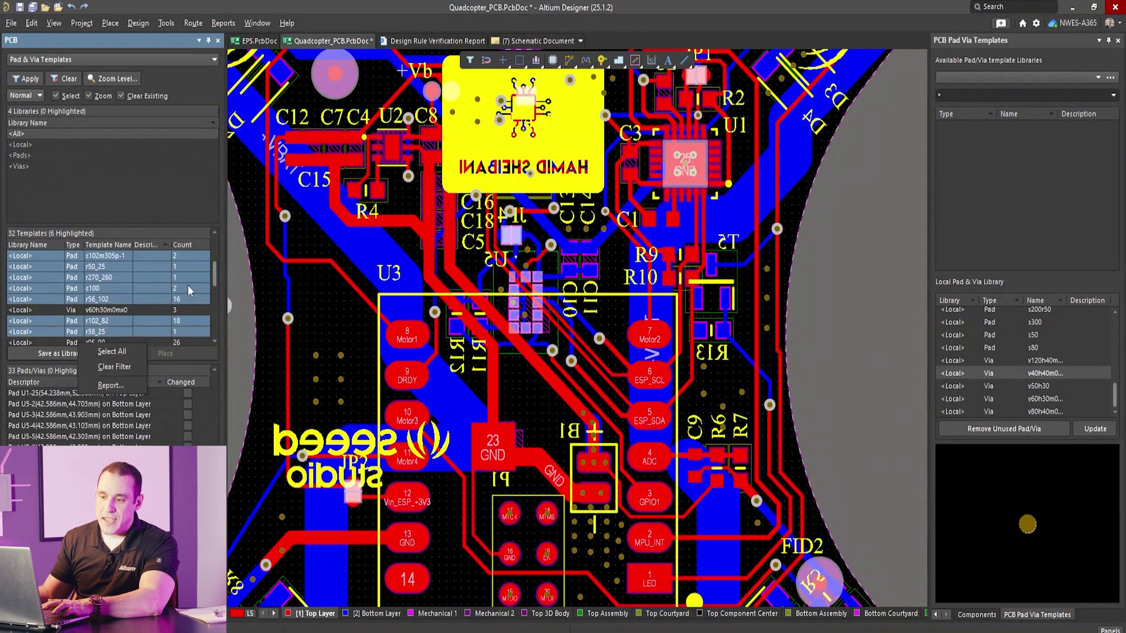
{"action": "key", "text": "Escape"}
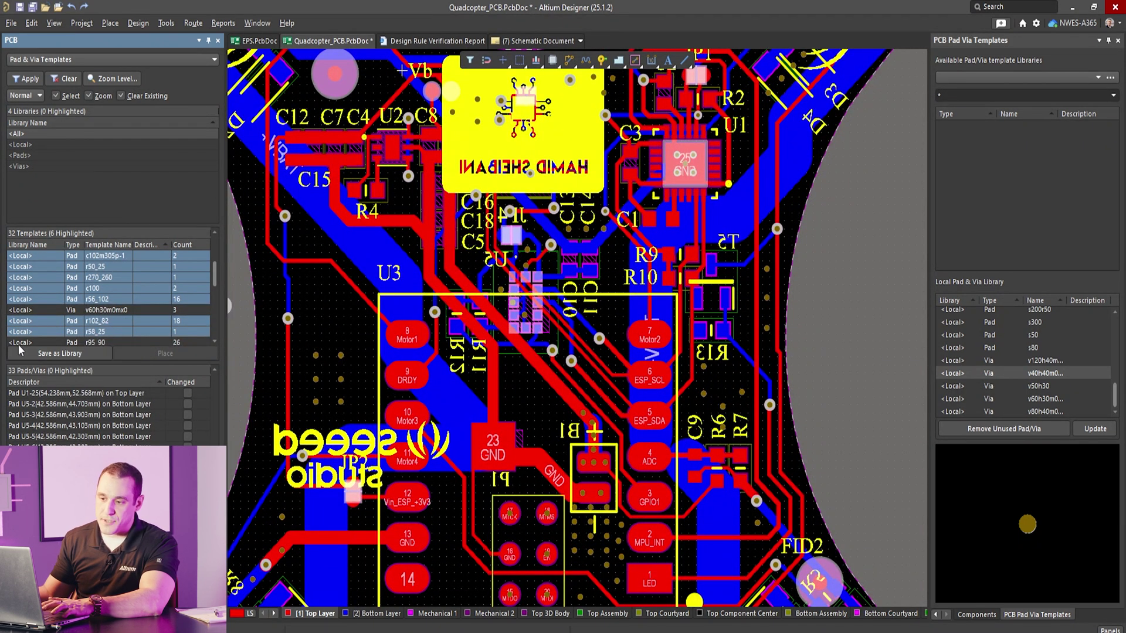
{"action": "left_click", "coordinate": [39, 353]}
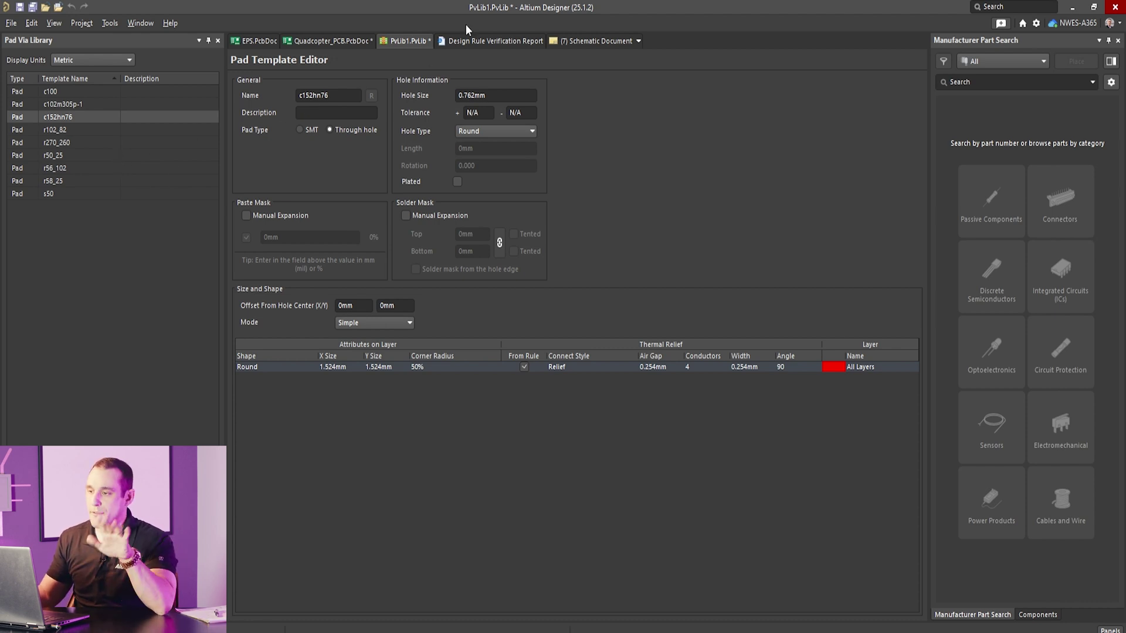
Step: Save the new pad via library document as PvLib1.PvLib
{"action": "right_click", "coordinate": [387, 44]}
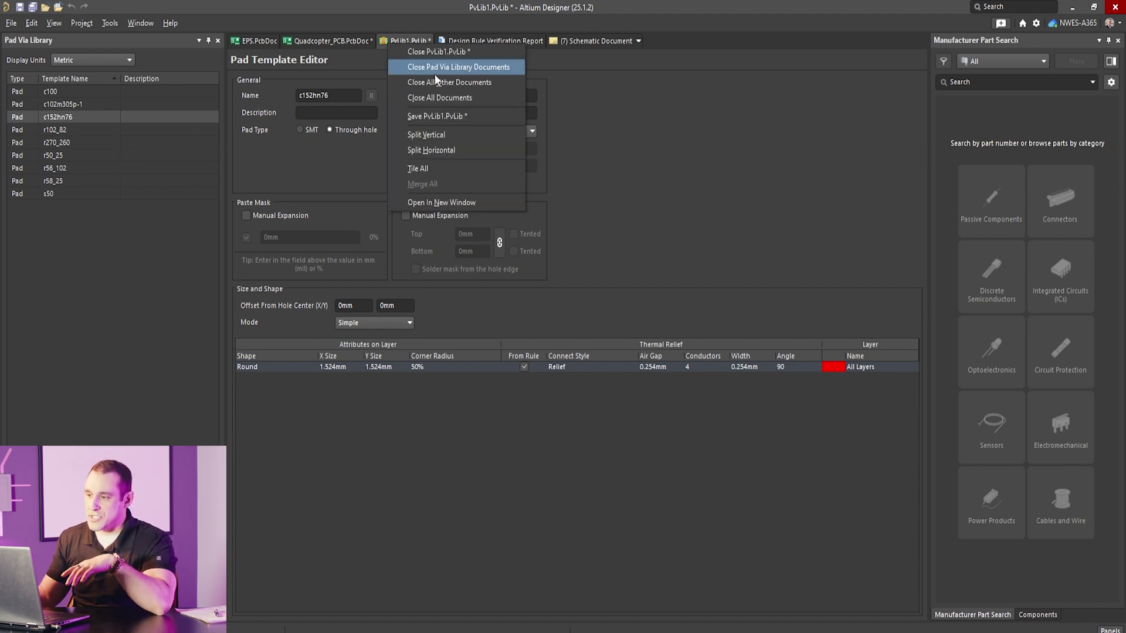
{"action": "left_click", "coordinate": [447, 117]}
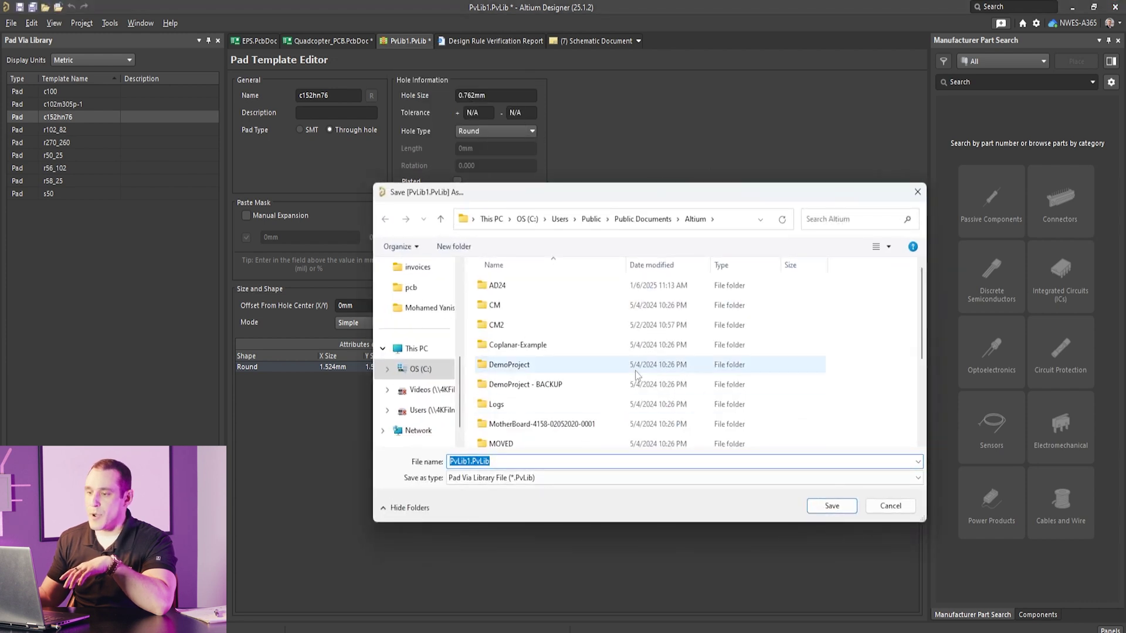
{"action": "left_click", "coordinate": [885, 506]}
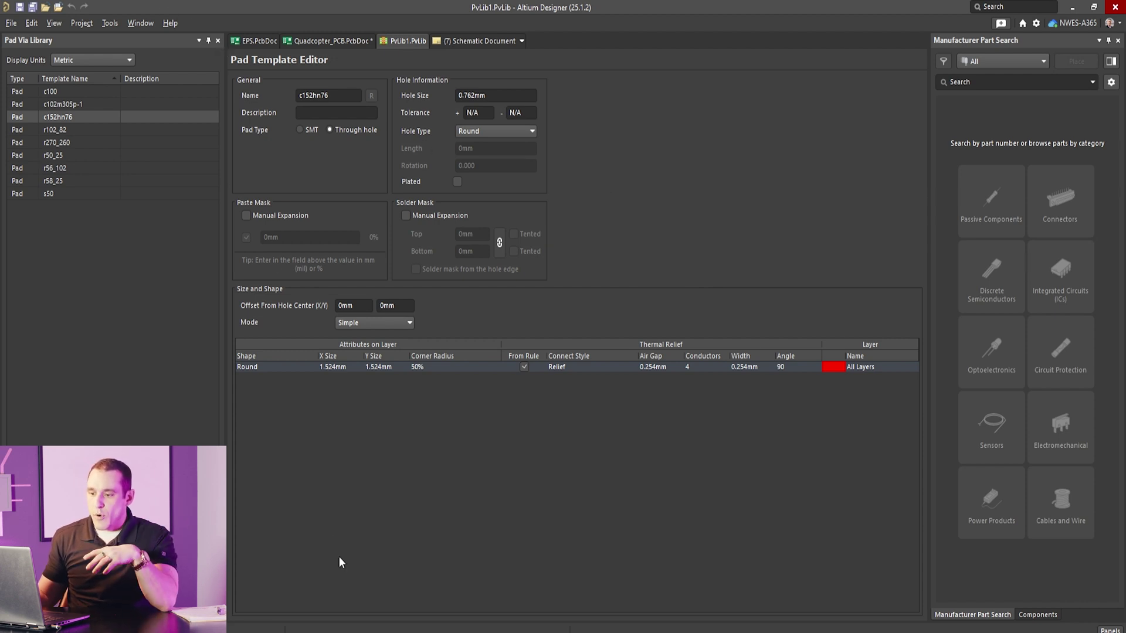
Step: Return to Quadcopter_PCB.PcbDoc and open the Available Libraries settings for the pad via templates
{"action": "left_click", "coordinate": [365, 42]}
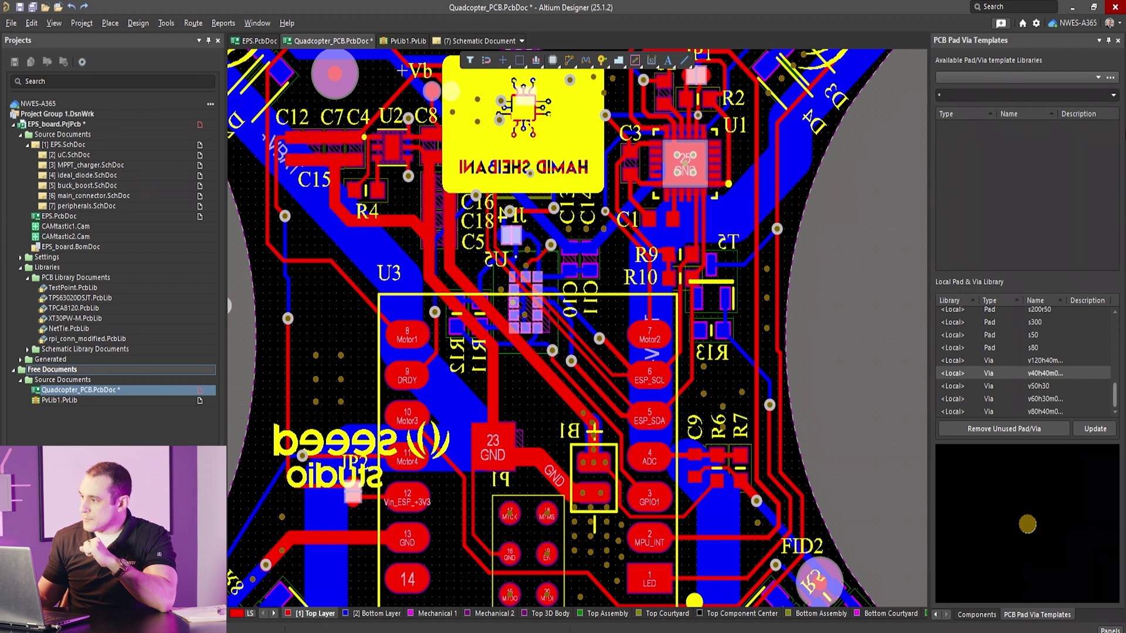
{"action": "left_click", "coordinate": [1089, 86]}
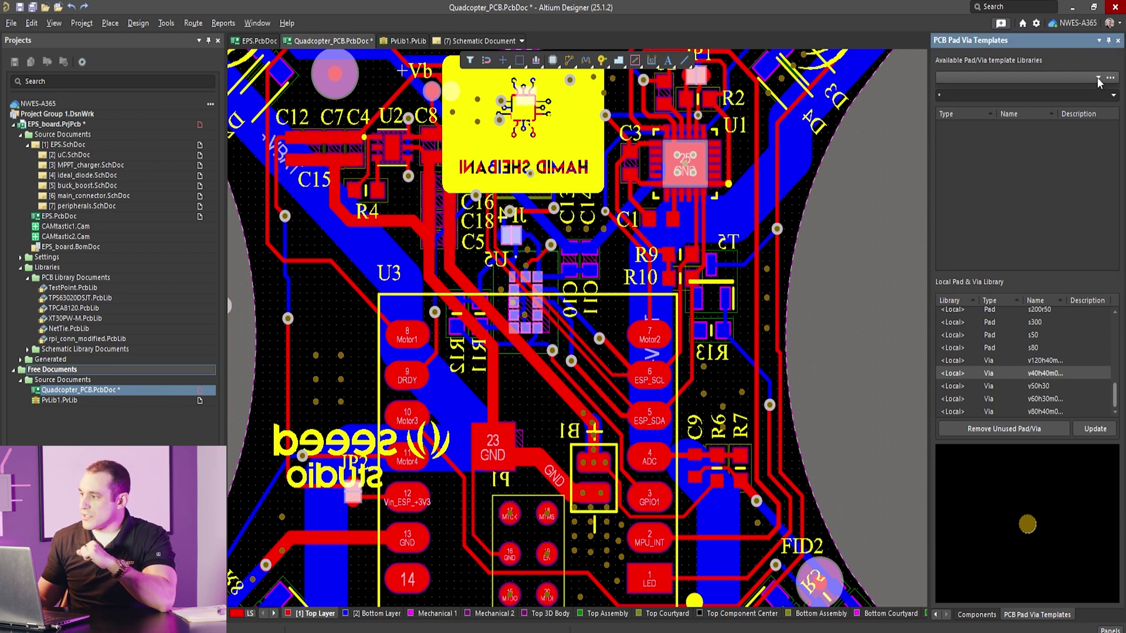
{"action": "left_click", "coordinate": [1097, 80]}
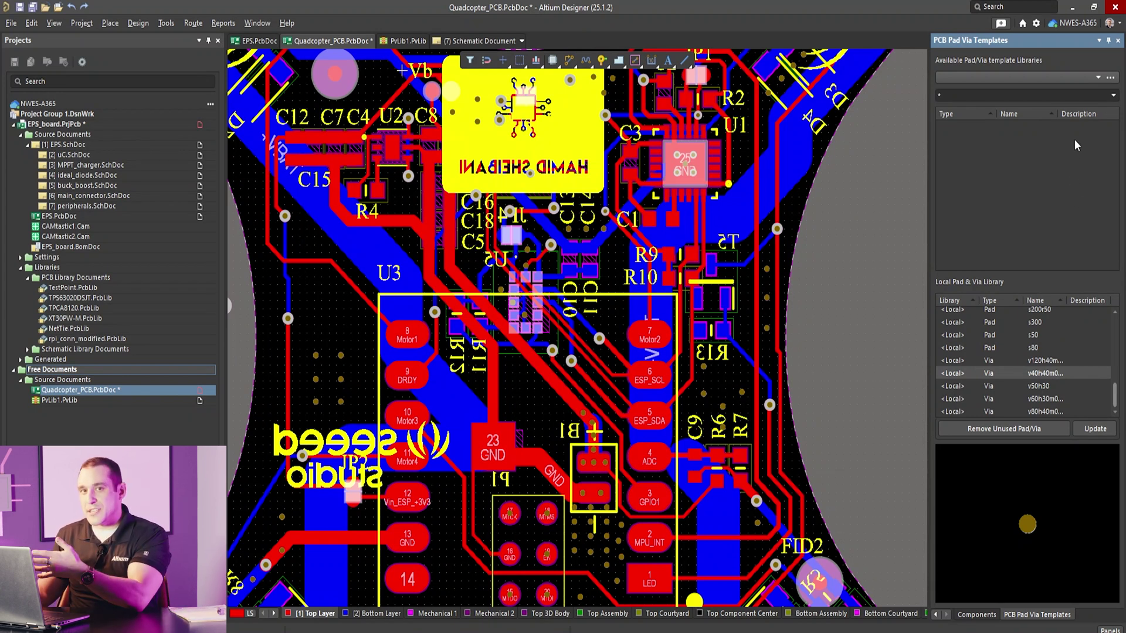
{"action": "left_click", "coordinate": [1109, 78]}
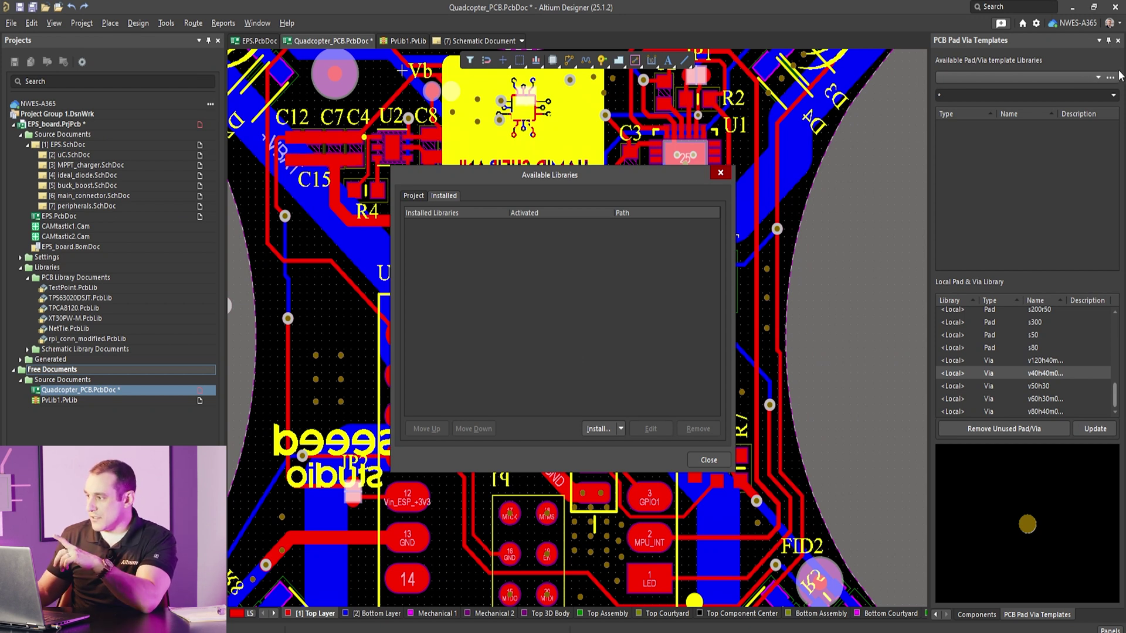
Step: Install PvLib1.PvLib from the pcb folder of CubeSat-EPS-master as an available library and close the settings
{"action": "left_click", "coordinate": [619, 430]}
{"action": "left_click", "coordinate": [622, 445]}
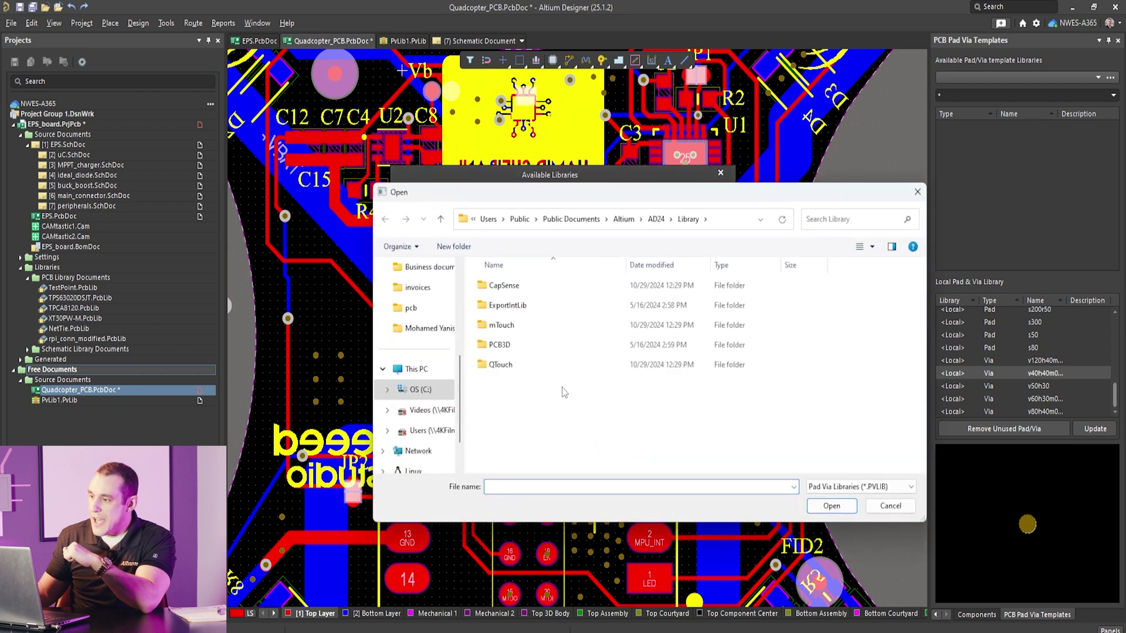
{"action": "left_click", "coordinate": [738, 218]}
{"action": "key", "text": "ctrl+v"}
{"action": "key", "text": "Return"}
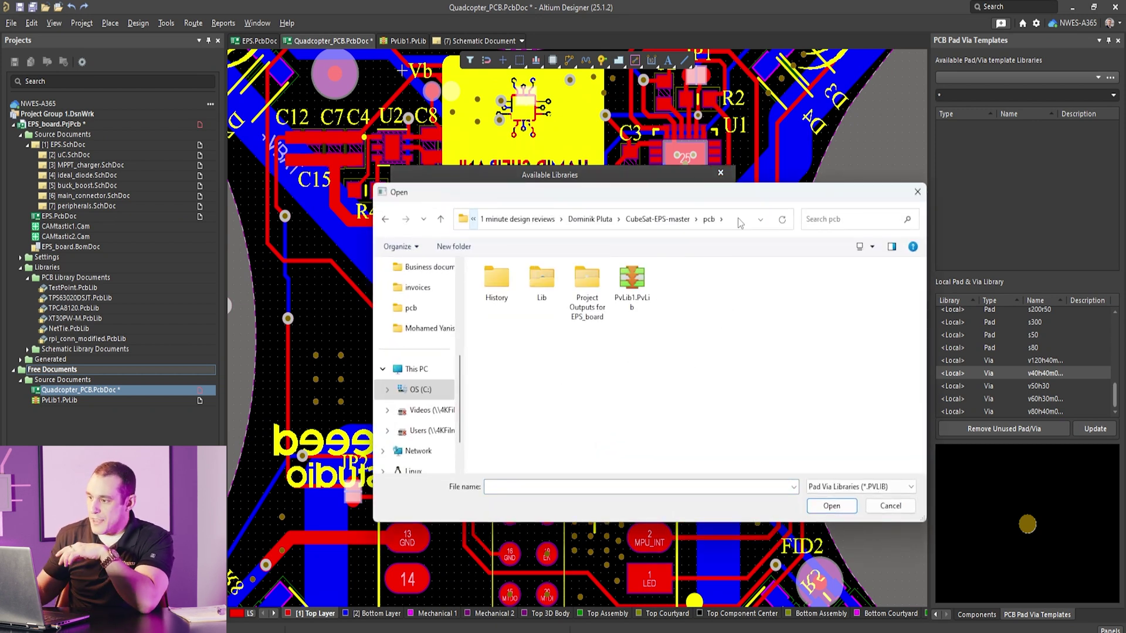
{"action": "double_click", "coordinate": [624, 284]}
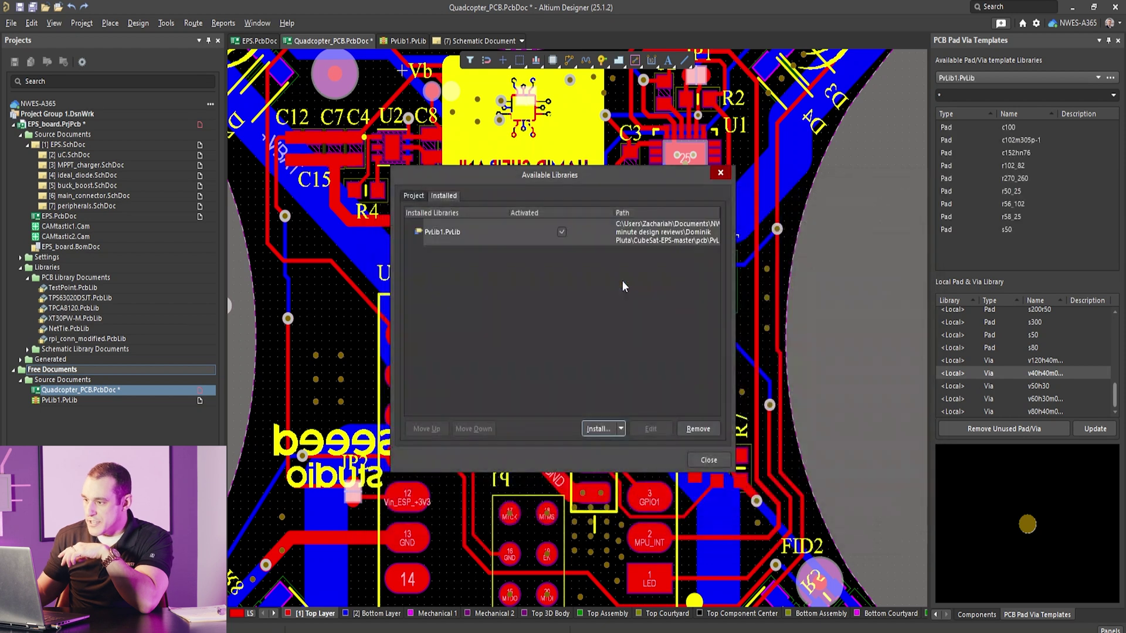
{"action": "left_click", "coordinate": [709, 460]}
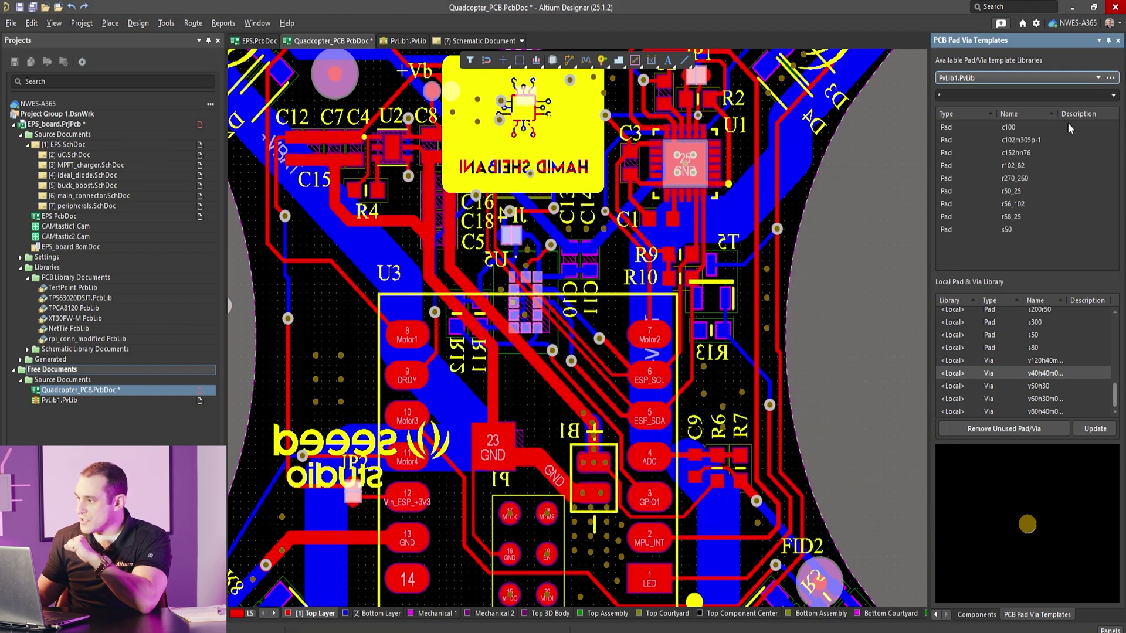
Step: Inspect the c102m305p-1 and r270_260 pad templates in the installed PvLib1.PvLib library
{"action": "left_click", "coordinate": [1053, 139]}
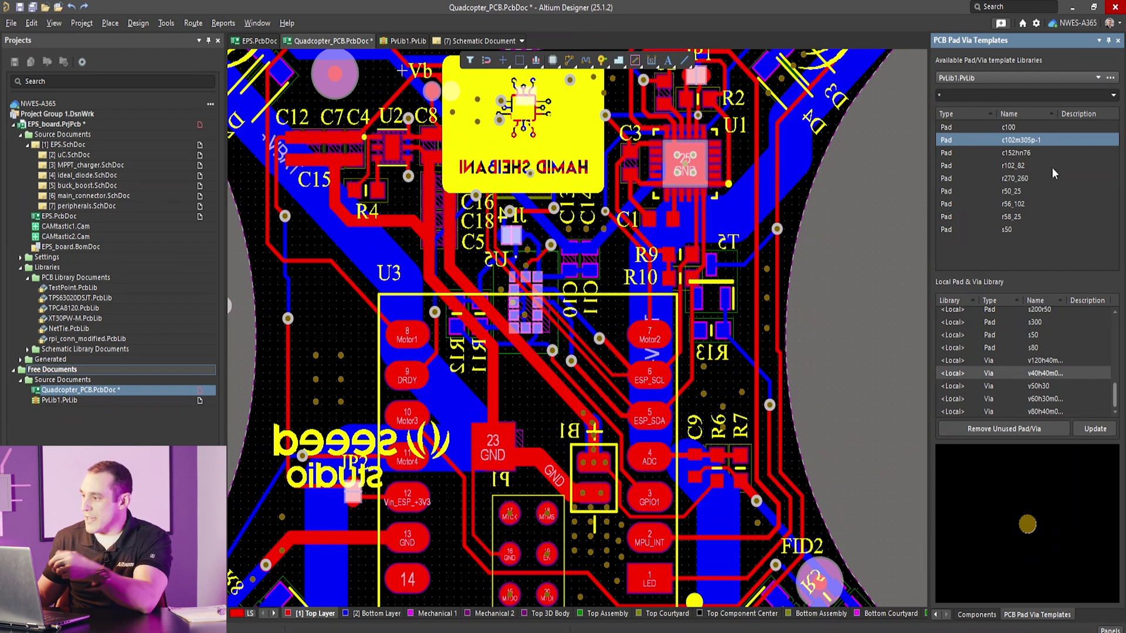
{"action": "left_click", "coordinate": [989, 181]}
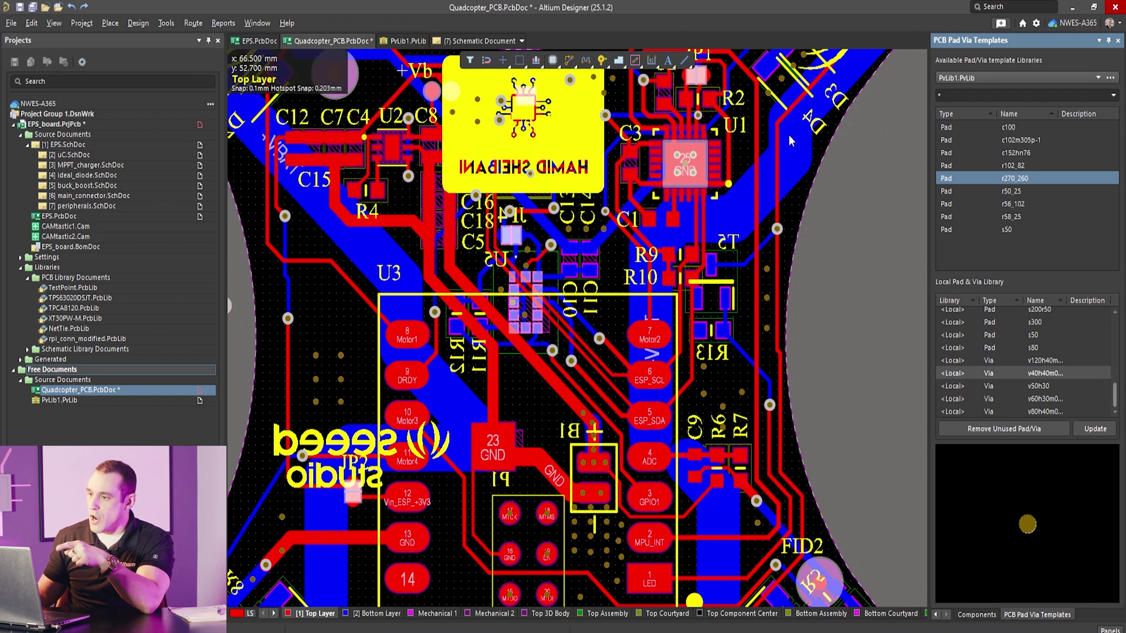
Step: Switch to EPS.PcbDoc and place four r102_82 pads from PvLib1.PvLib in the empty area outside the board edge
{"action": "left_click", "coordinate": [233, 42]}
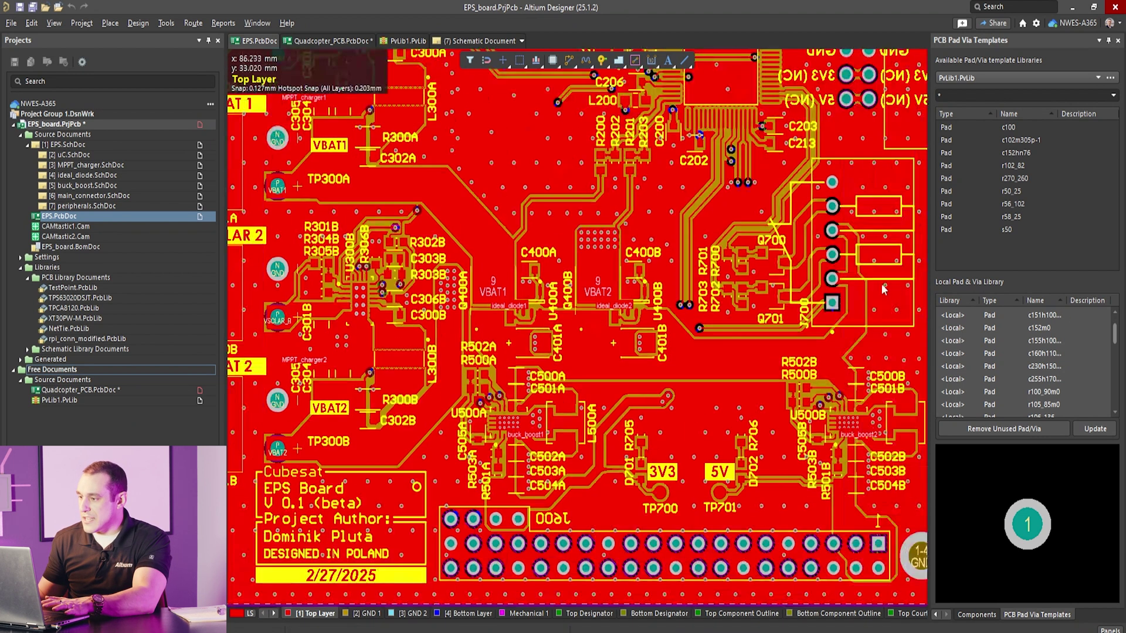
{"action": "scroll", "coordinate": [673, 289], "scroll_direction": "right", "scroll_amount": 5, "text": "shift"}
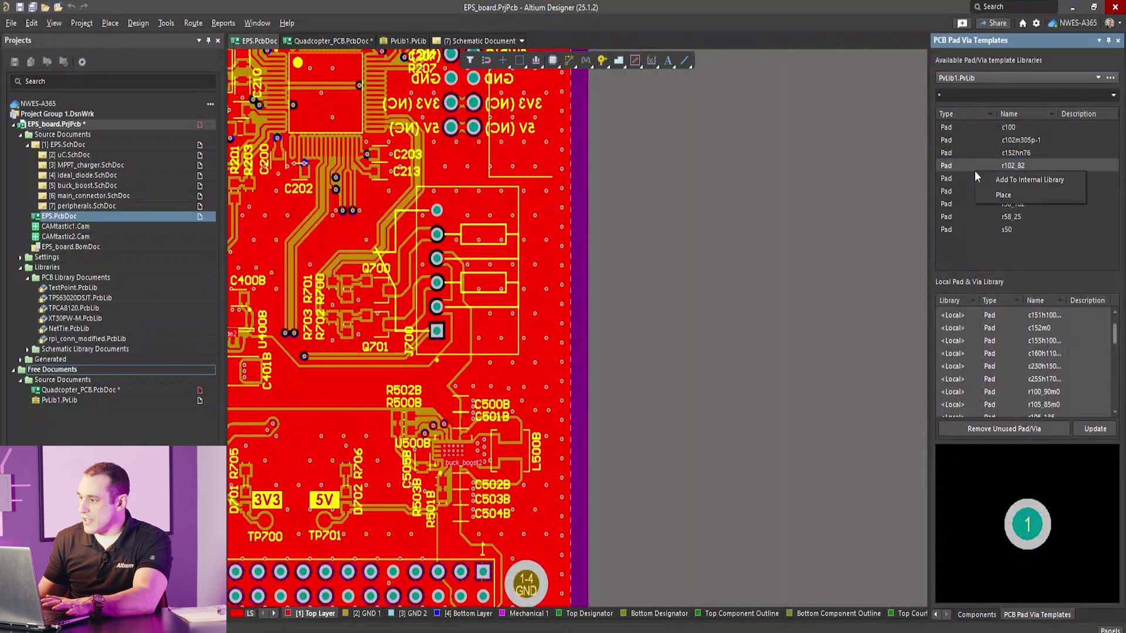
{"action": "left_click", "coordinate": [1002, 167]}
{"action": "left_click", "coordinate": [627, 238]}
{"action": "left_click", "coordinate": [657, 273]}
{"action": "left_click", "coordinate": [740, 212]}
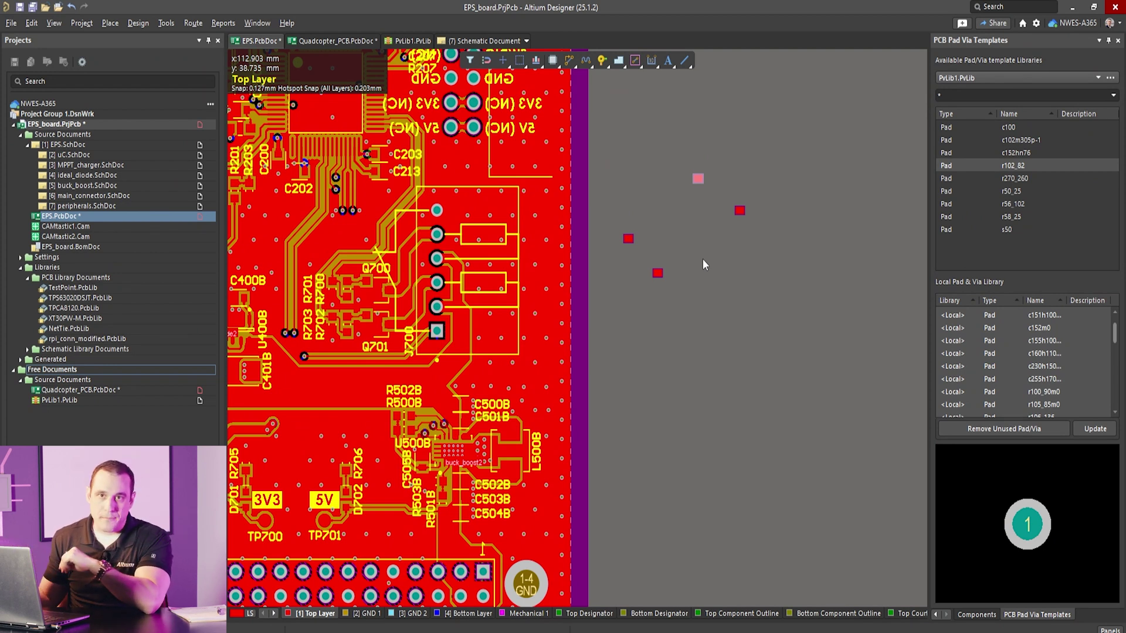
Step: Add the r58_25 pad template from PvLib1.PvLib to the internal library and preview its entry in the local pad and via library
{"action": "left_click", "coordinate": [1065, 78]}
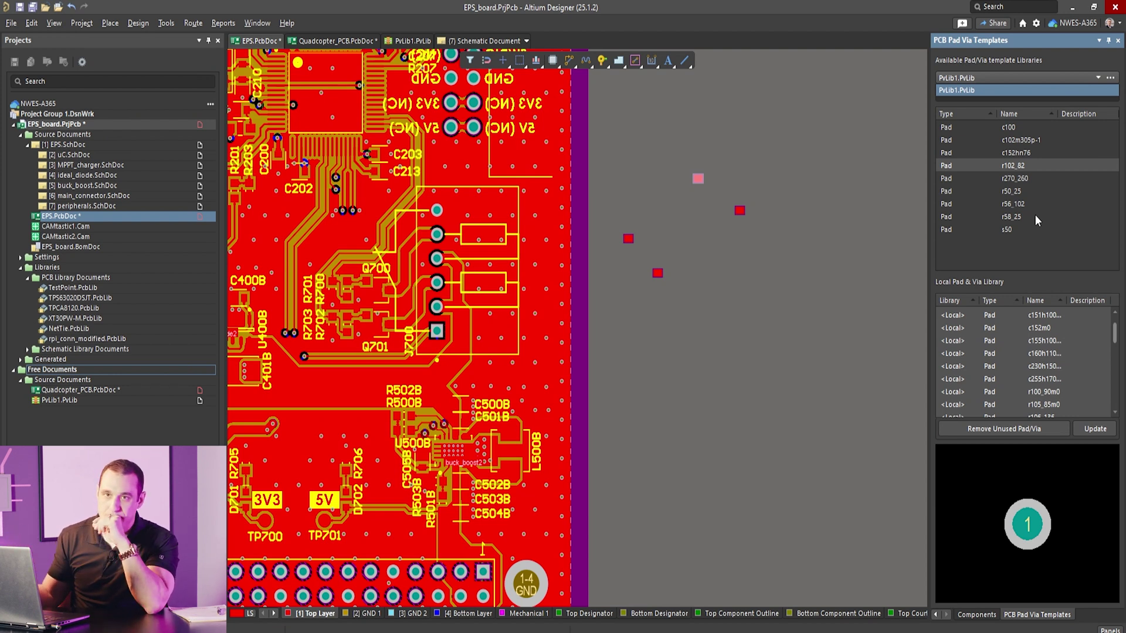
{"action": "left_click", "coordinate": [1011, 230]}
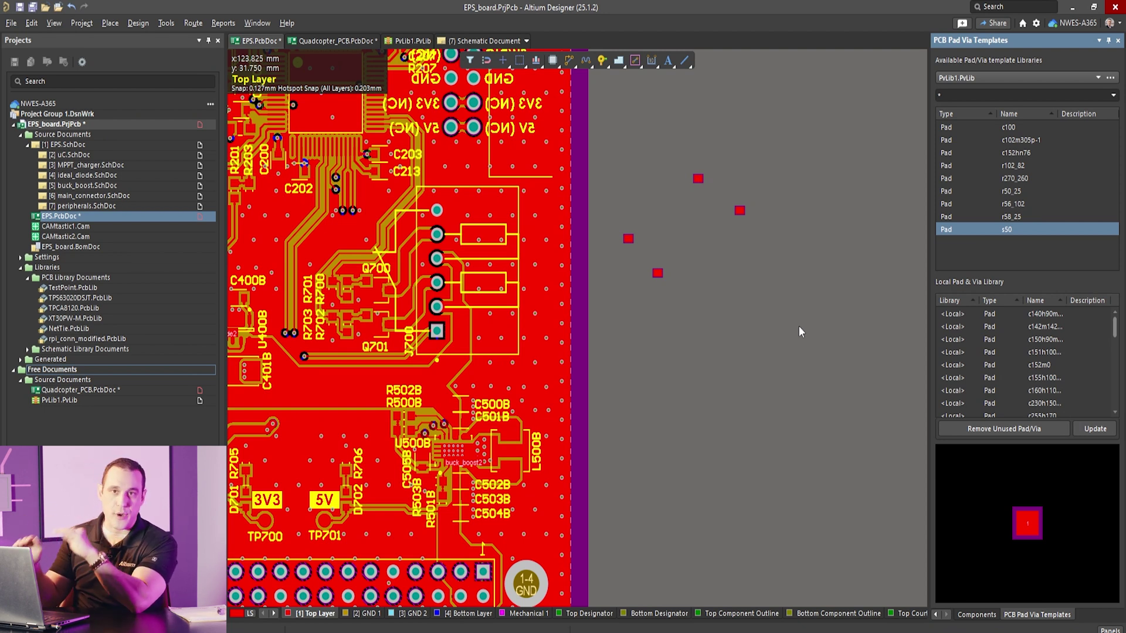
{"action": "scroll", "coordinate": [1042, 360], "scroll_direction": "down", "scroll_amount": 5}
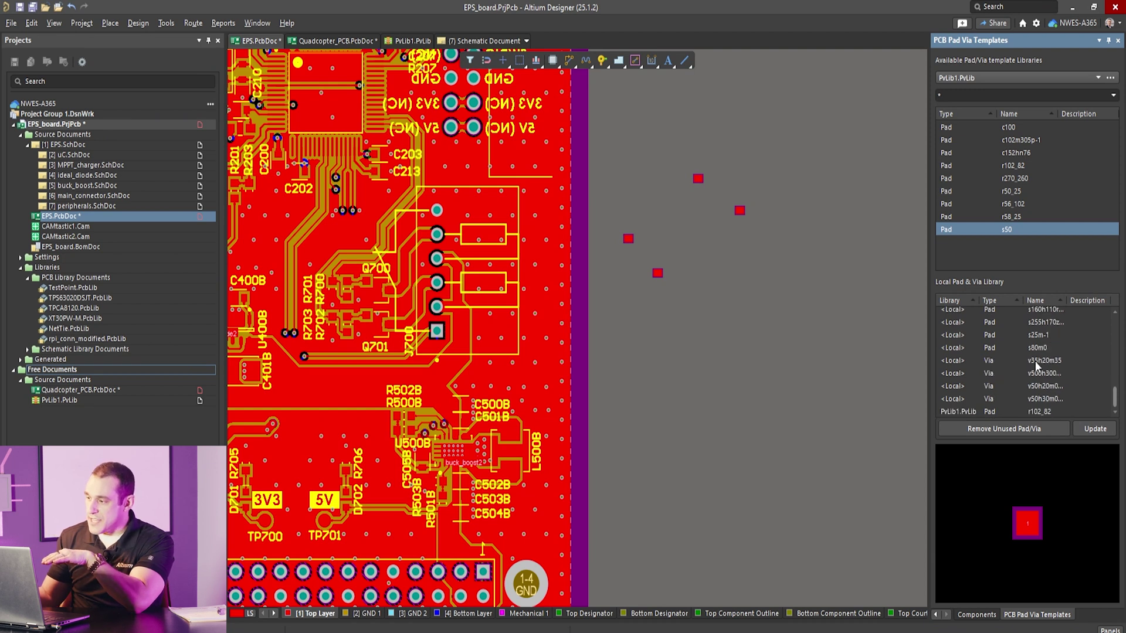
{"action": "scroll", "coordinate": [1036, 366], "scroll_direction": "up", "scroll_amount": 5}
{"action": "scroll", "coordinate": [1029, 375], "scroll_direction": "down", "scroll_amount": 2}
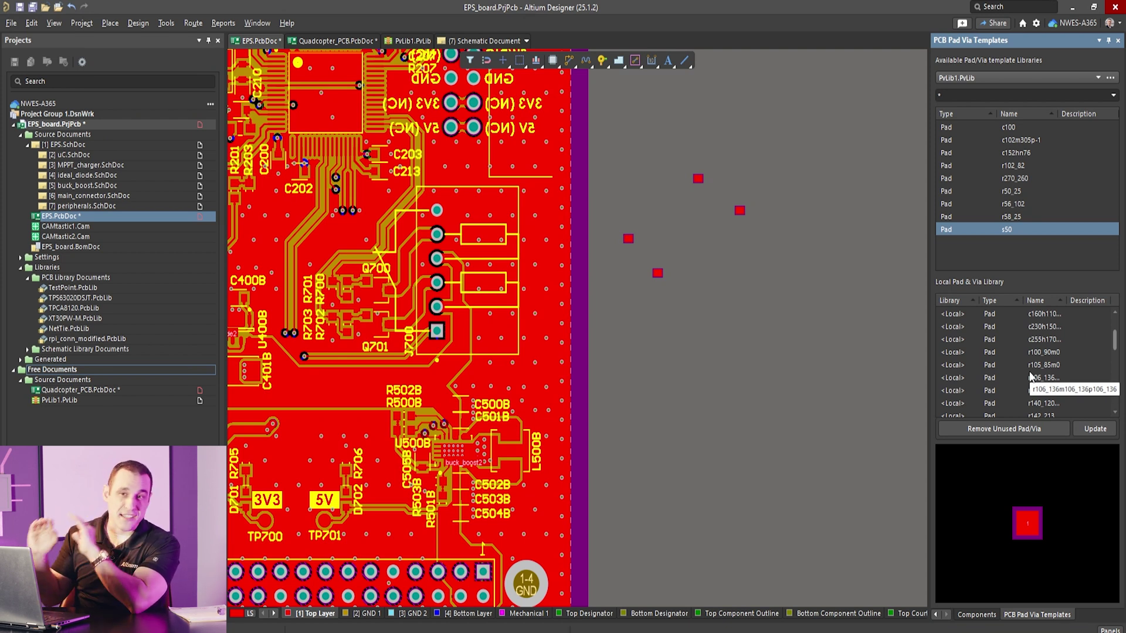
{"action": "right_click", "coordinate": [1016, 217]}
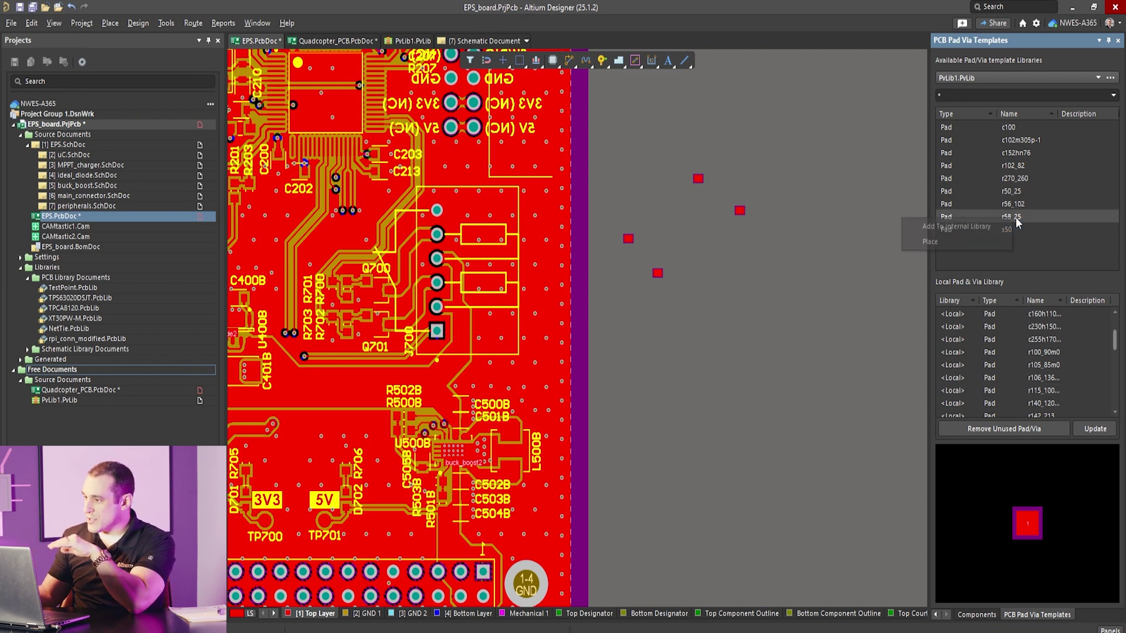
{"action": "left_click", "coordinate": [972, 227]}
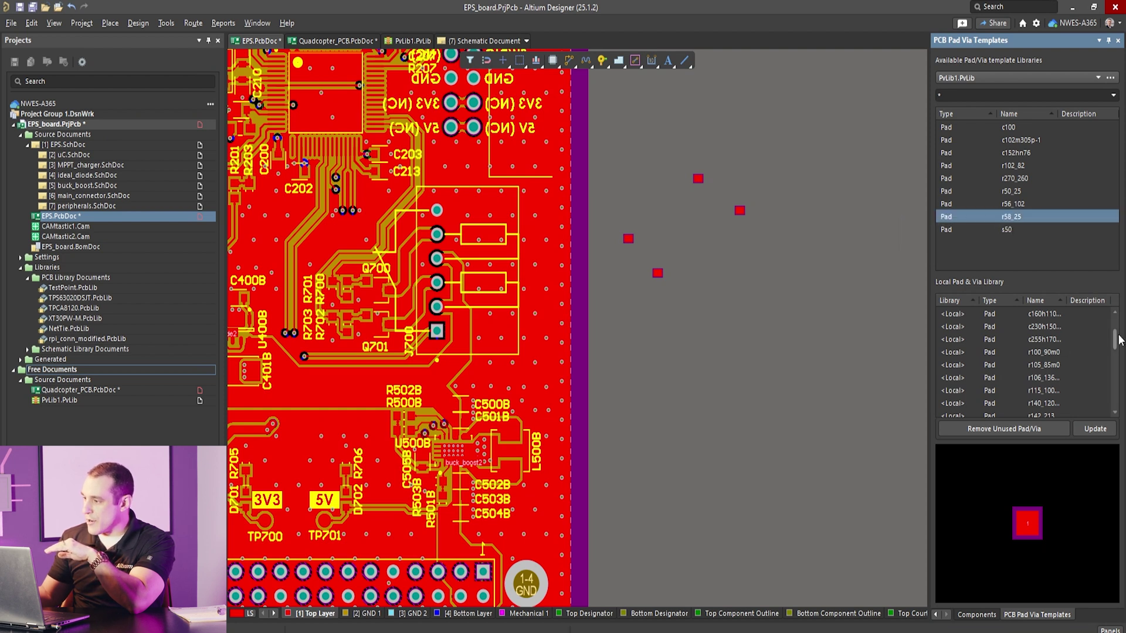
{"action": "scroll", "coordinate": [1116, 345], "scroll_direction": "down", "scroll_amount": 5}
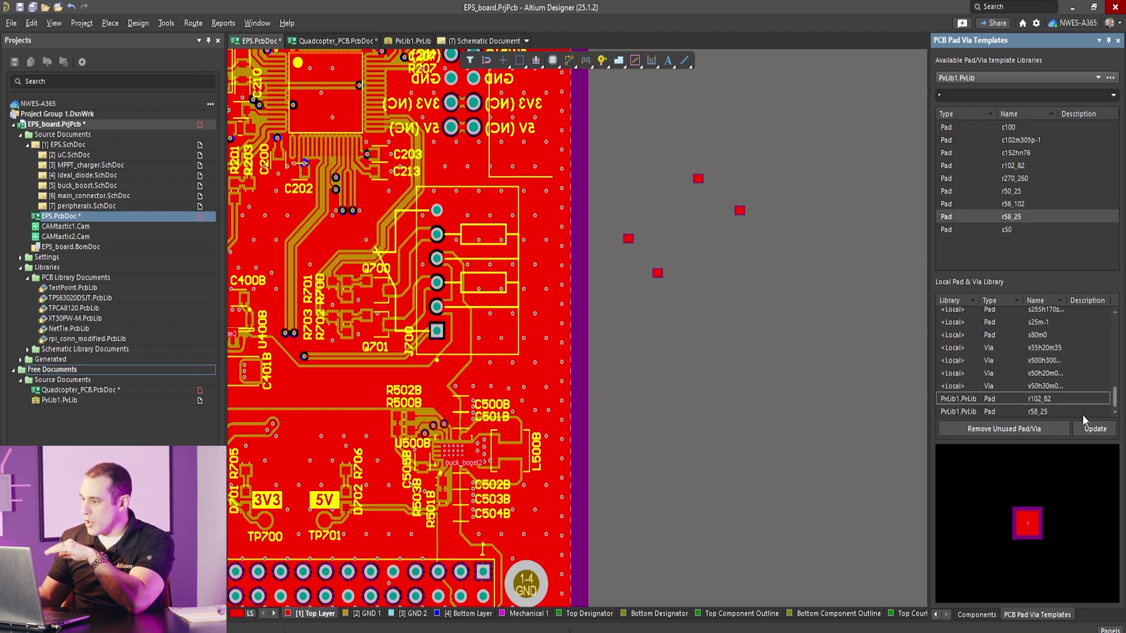
{"action": "left_click", "coordinate": [1048, 411]}
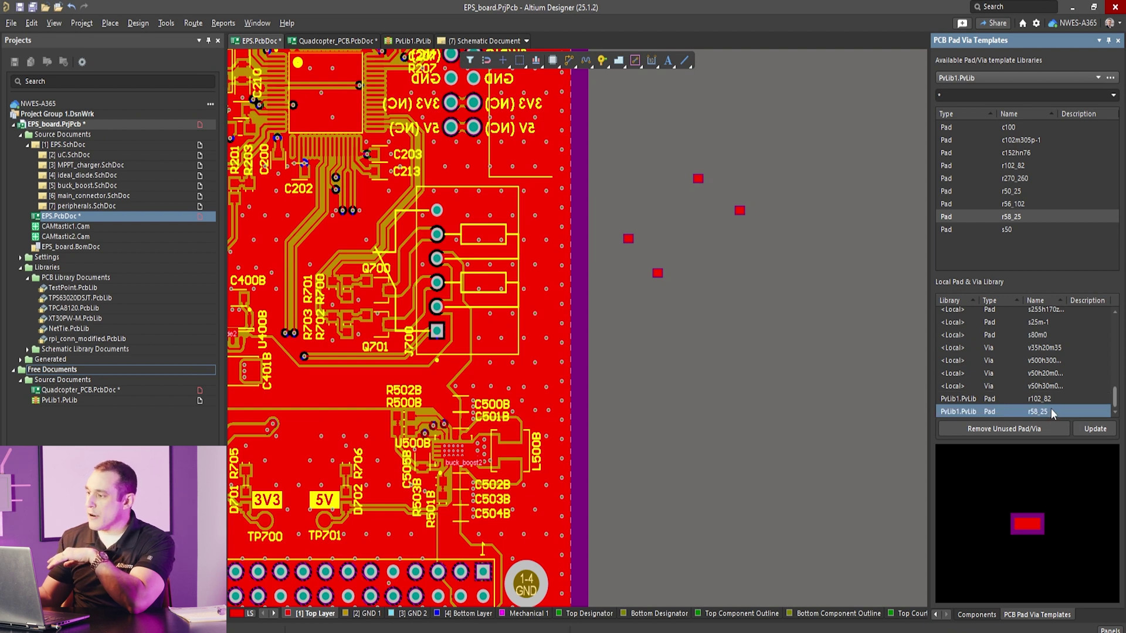
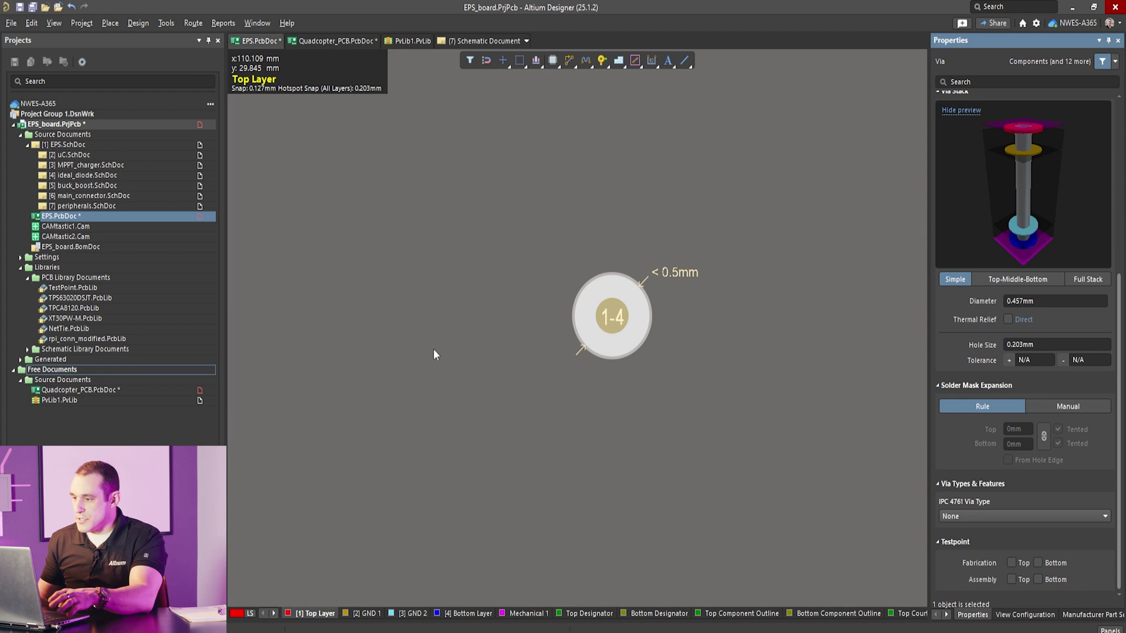
Step: Switch the units to mils and set the selected via's diameter to 15 mil and hole size to 6 mil
{"action": "key", "text": "q"}
{"action": "left_click_drag", "start_coordinate": [801, 549], "coordinate": [228, 171]}
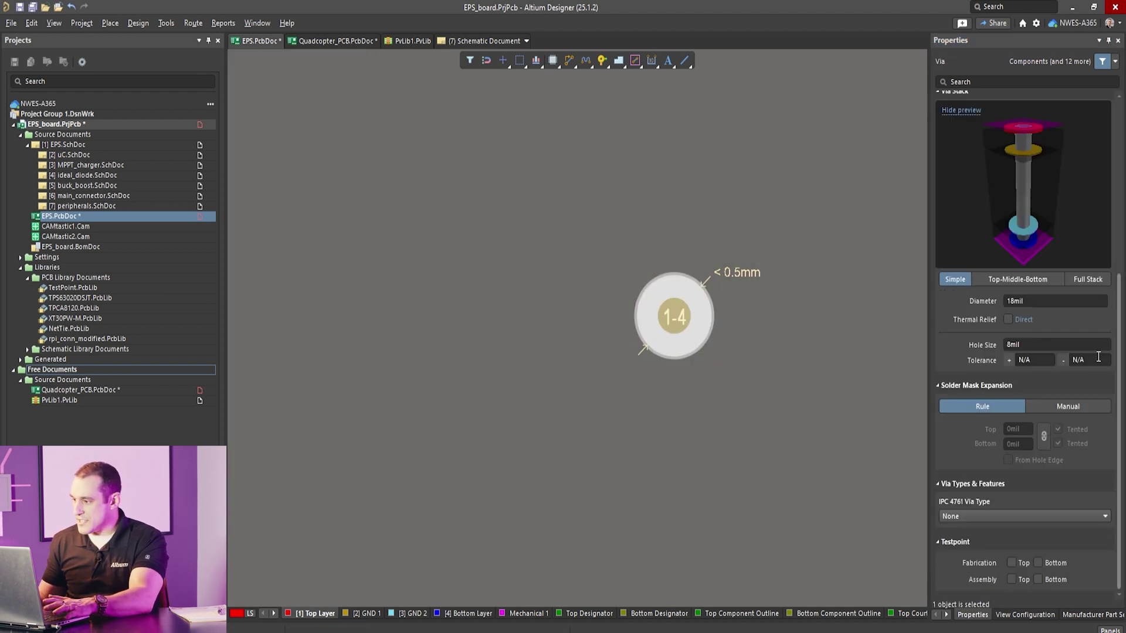
{"action": "left_click", "coordinate": [1054, 307]}
{"action": "type", "text": "15"}
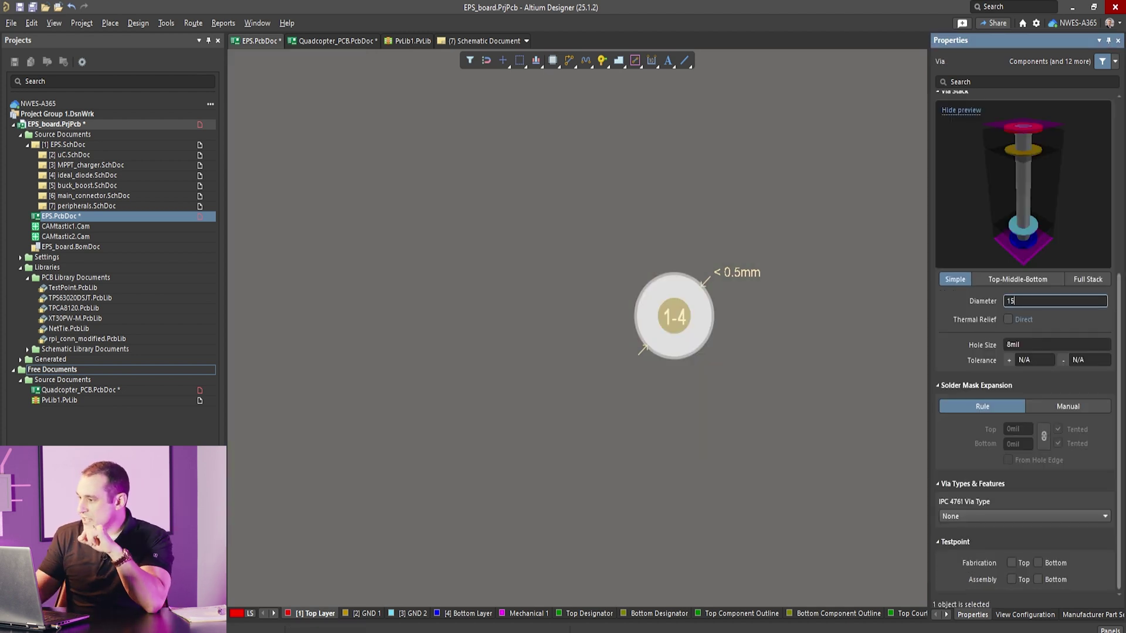
{"action": "key", "text": "Return"}
{"action": "left_click", "coordinate": [1041, 343]}
{"action": "type", "text": "6"}
{"action": "key", "text": "Return"}
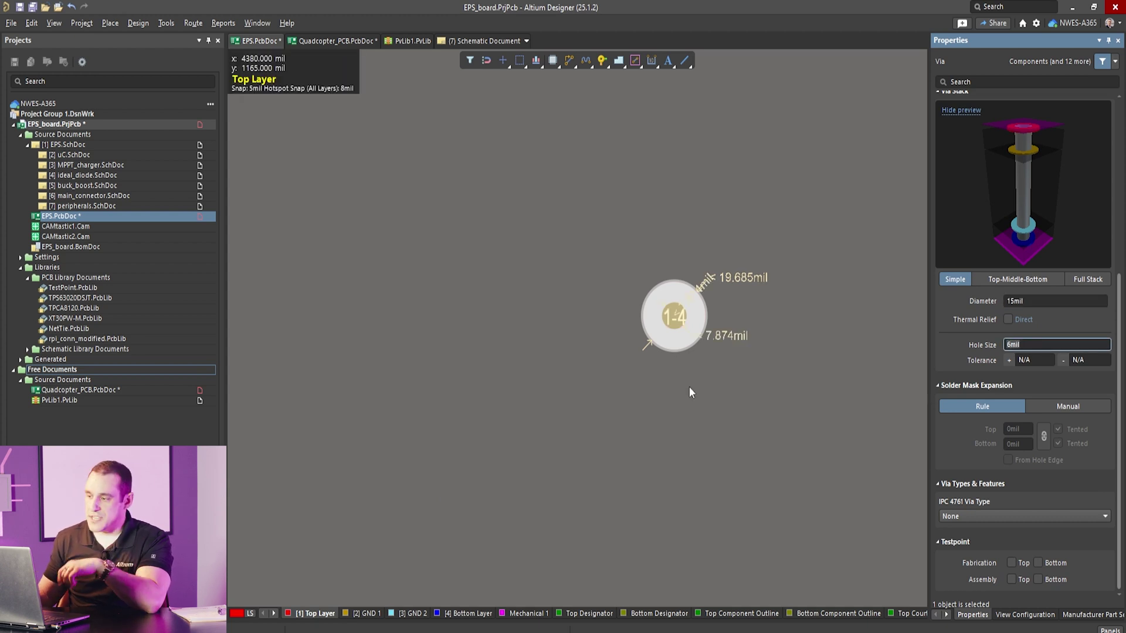
{"action": "left_click", "coordinate": [661, 413]}
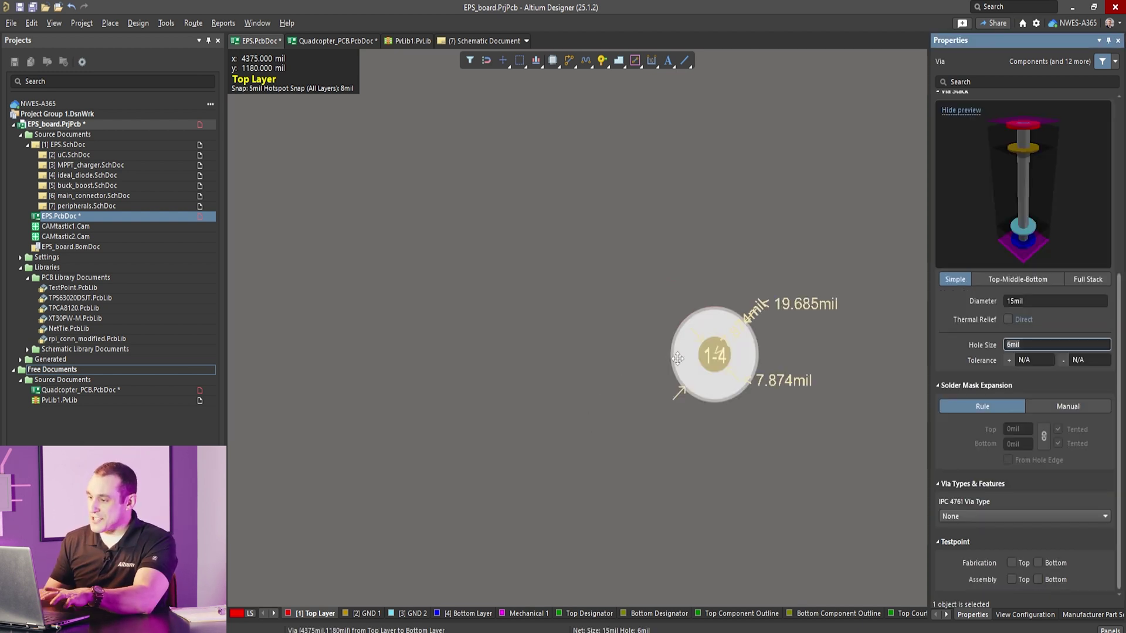
{"action": "left_click", "coordinate": [579, 363]}
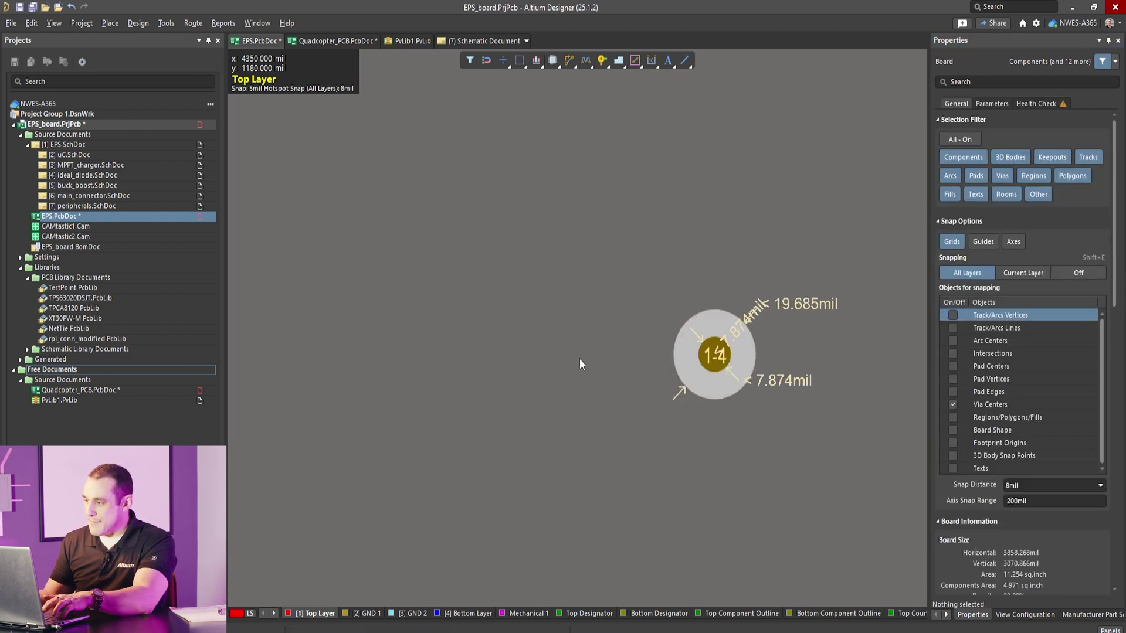
Step: Copy the resized via and paste two copies of it in the empty area nearby
{"action": "left_click", "coordinate": [715, 358]}
{"action": "key", "text": "ctrl+c"}
{"action": "left_click", "coordinate": [716, 360]}
{"action": "key", "text": "ctrl+v"}
{"action": "left_click", "coordinate": [354, 298]}
{"action": "key", "text": "ctrl+v"}
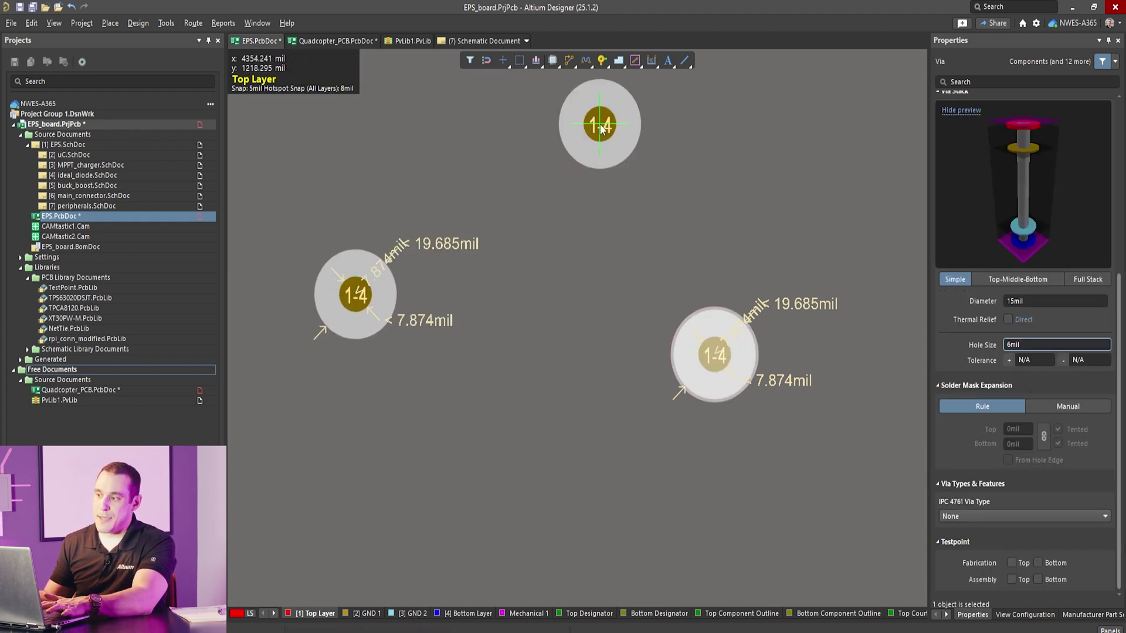
{"action": "left_click", "coordinate": [599, 124]}
{"action": "left_click", "coordinate": [583, 385]}
{"action": "left_click", "coordinate": [712, 359]}
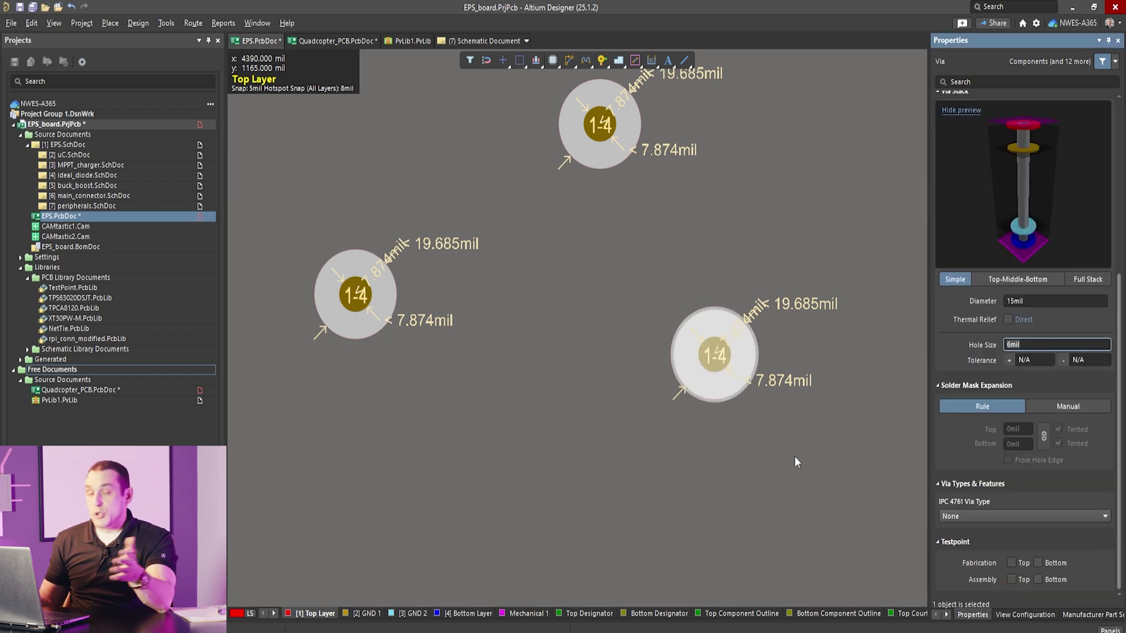
Step: Find the v38h15m0... via template in the local pad and via library and place five of these vias around the existing ones
{"action": "left_click", "coordinate": [945, 615]}
{"action": "left_click", "coordinate": [946, 615]}
{"action": "left_click", "coordinate": [945, 615]}
{"action": "left_click", "coordinate": [1018, 615]}
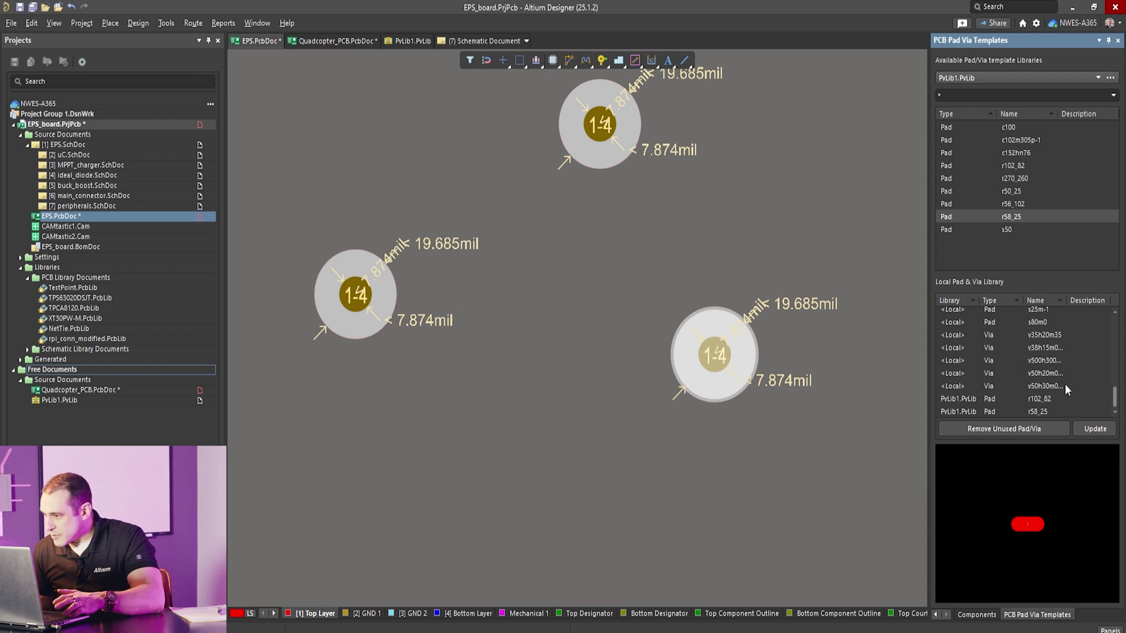
{"action": "left_click", "coordinate": [1050, 346]}
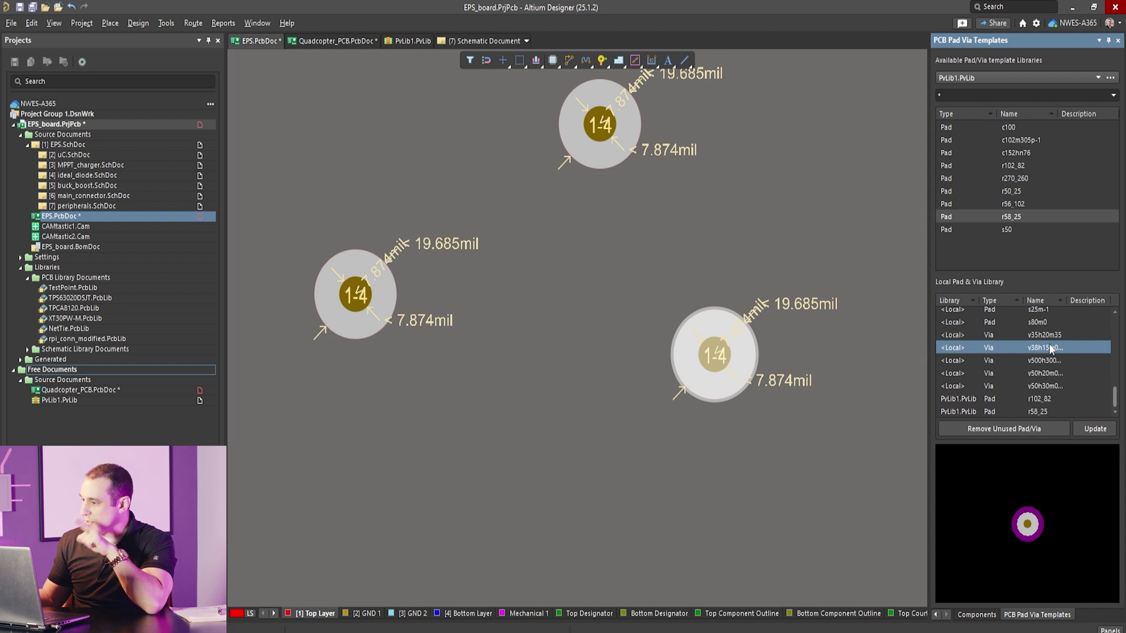
{"action": "right_click", "coordinate": [1049, 345]}
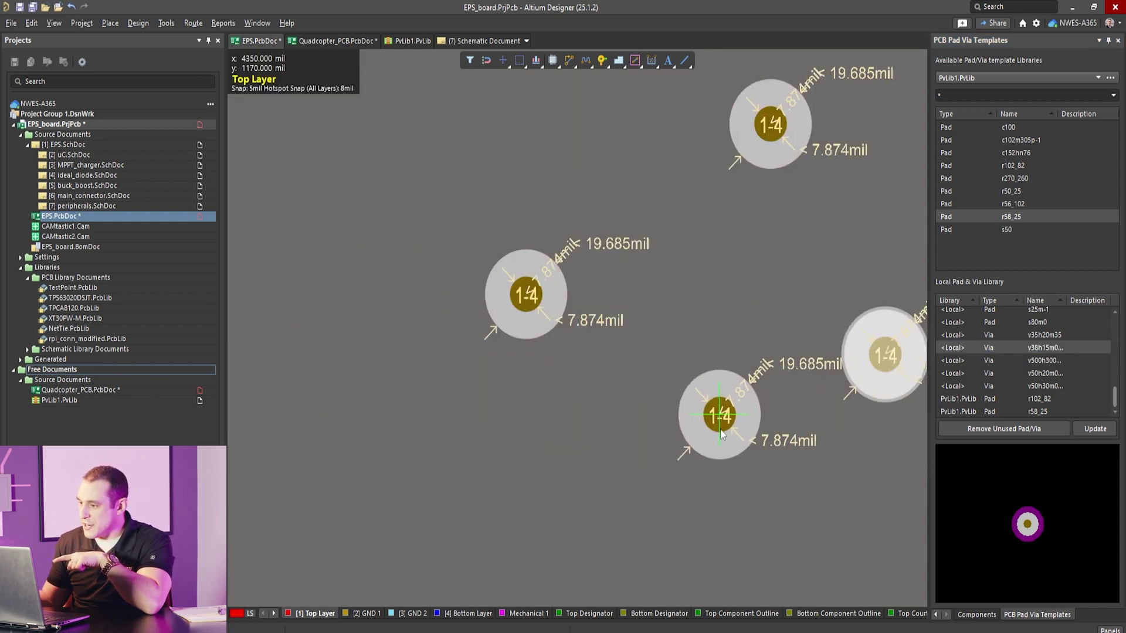
{"action": "left_click", "coordinate": [664, 415]}
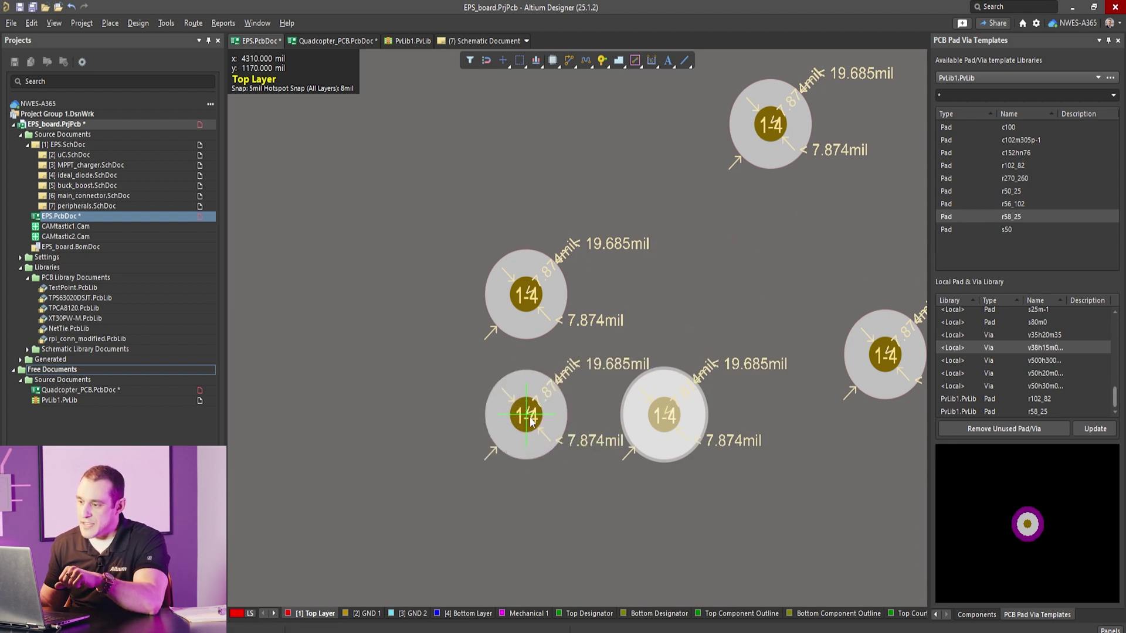
{"action": "left_click", "coordinate": [526, 415]}
{"action": "left_click", "coordinate": [361, 385]}
{"action": "left_click", "coordinate": [332, 174]}
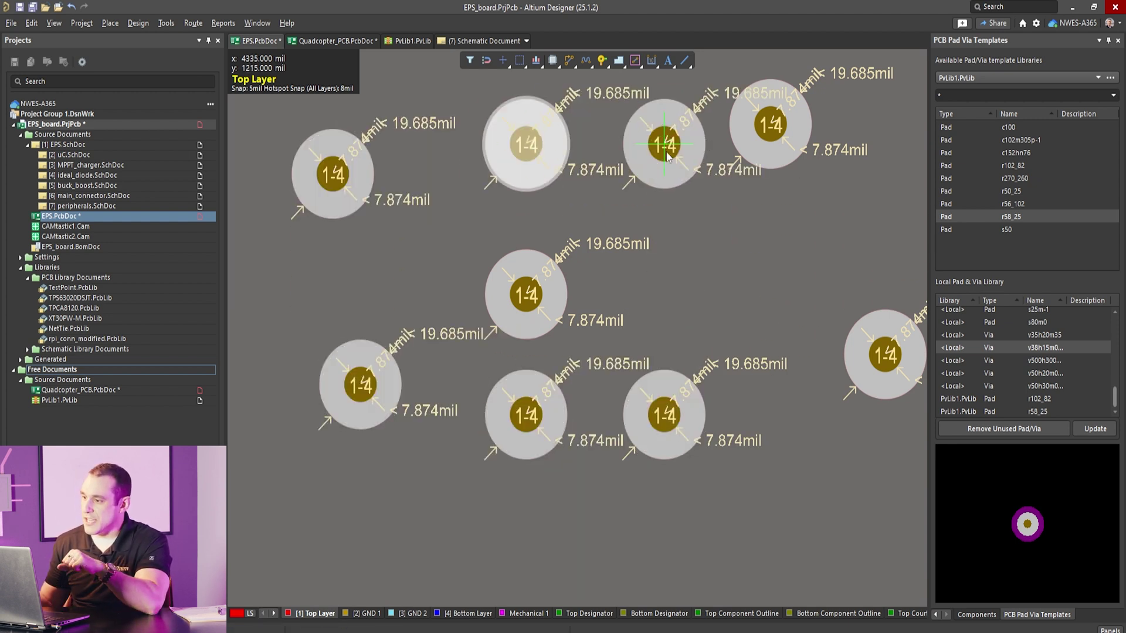
{"action": "left_click", "coordinate": [526, 144]}
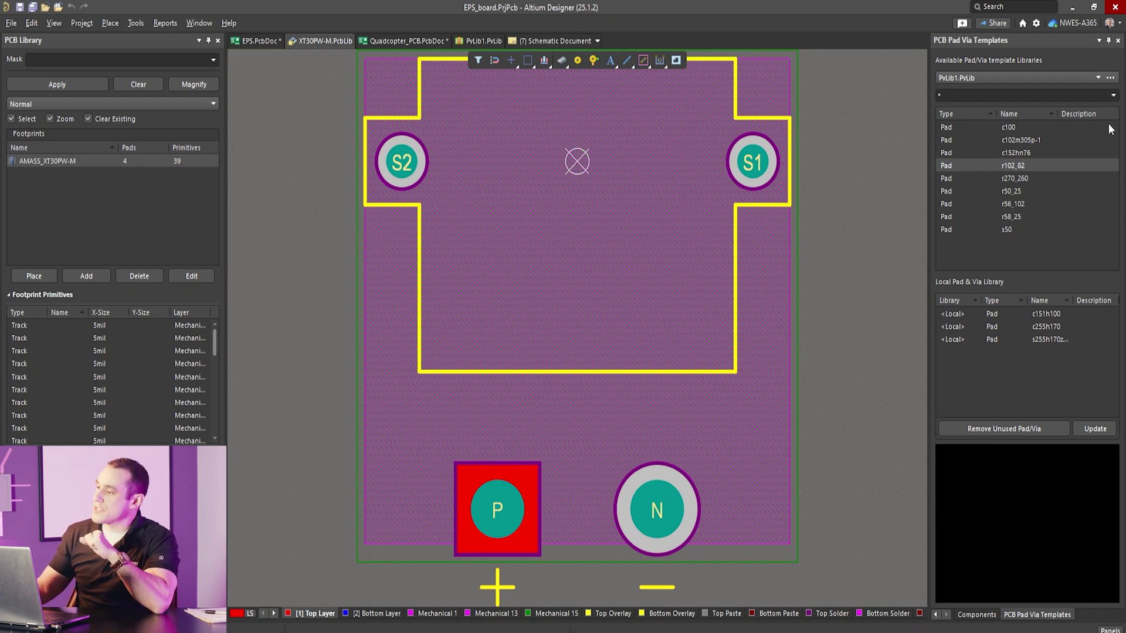
Step: Place two c152hn76 pads from PvLib1.PvLib in the empty area beside the AMASS_XT30PW-M footprint in XT30PW-M.PcbLib
{"action": "right_click", "coordinate": [949, 153]}
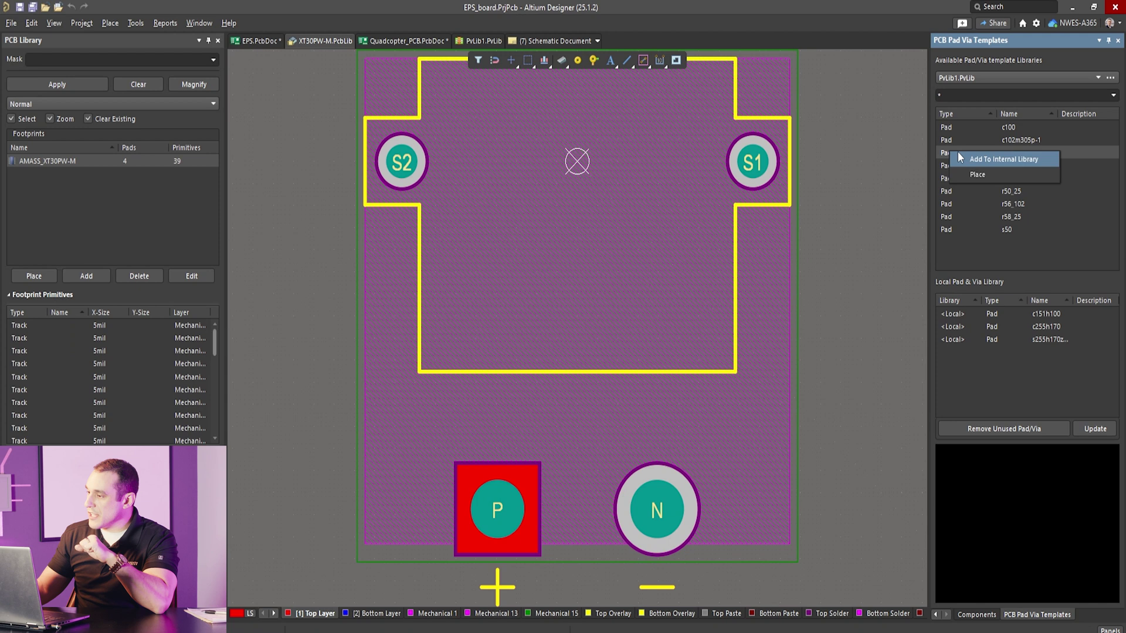
{"action": "left_click", "coordinate": [994, 174]}
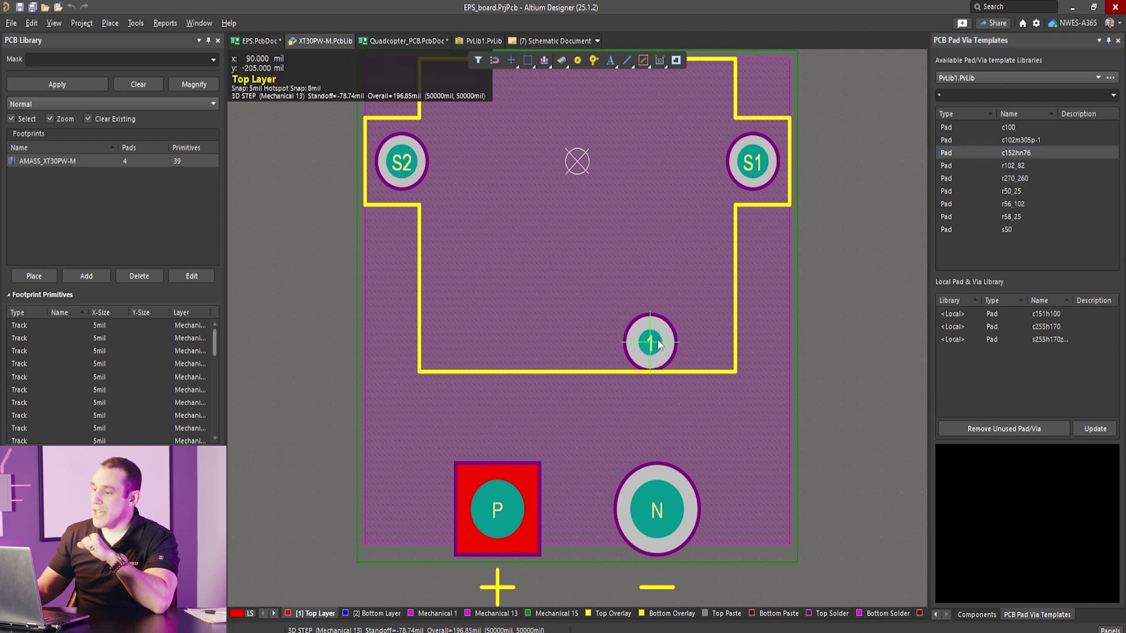
{"action": "left_click", "coordinate": [872, 313]}
{"action": "left_click", "coordinate": [856, 126]}
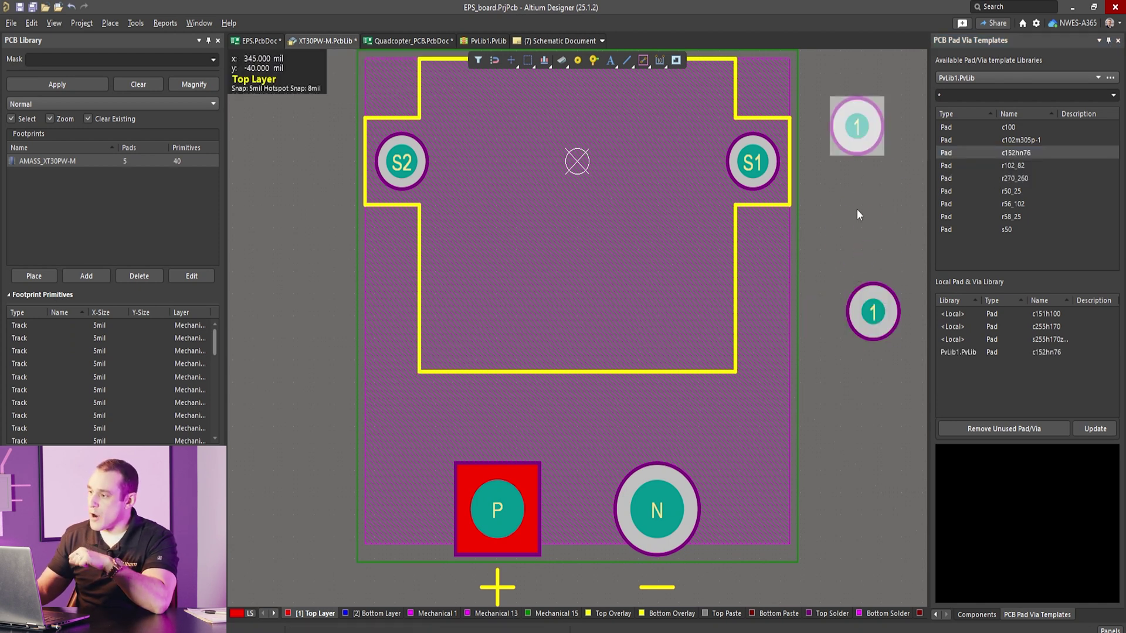